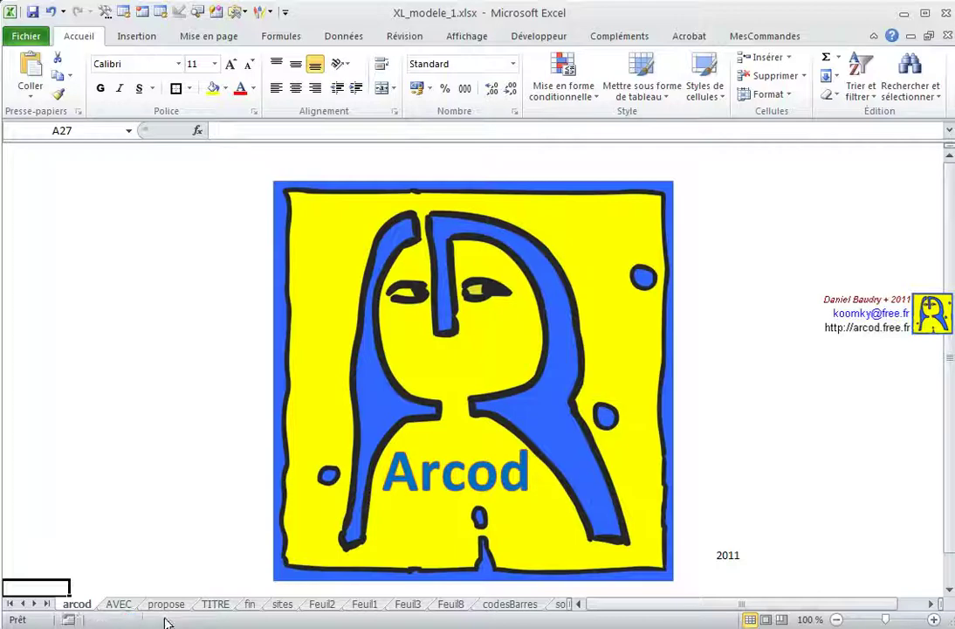
Step: Browse the AVEC, propose and TITRE sheets, then display the Feuil3 sellers' sales table
click(122, 605)
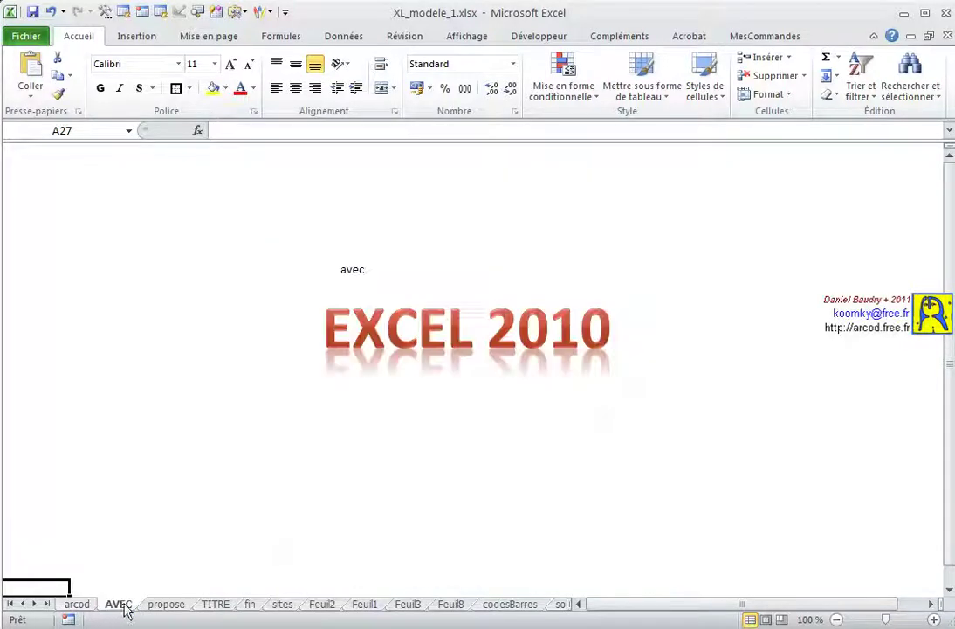
click(167, 608)
click(213, 607)
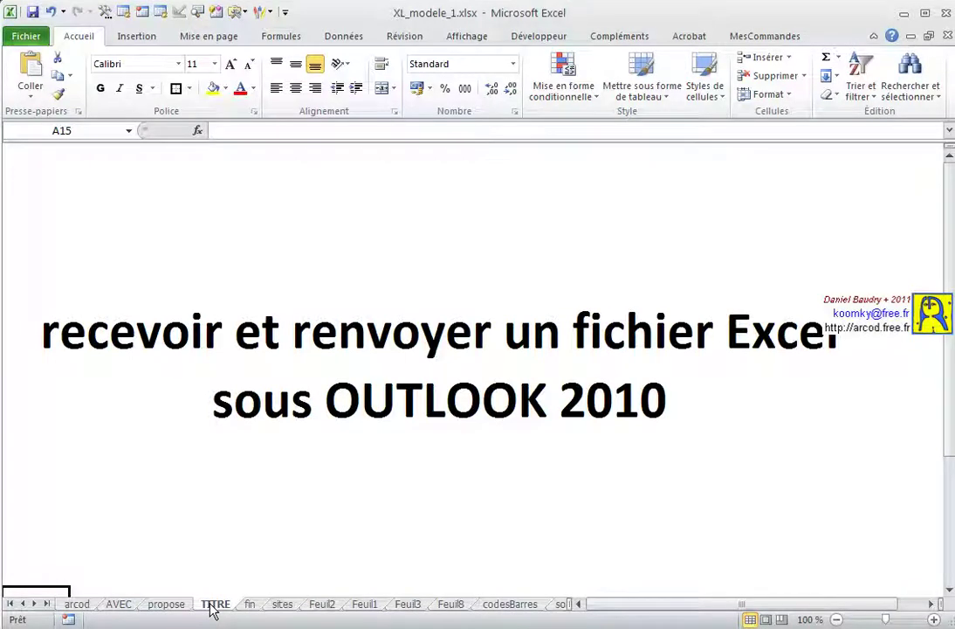
click(410, 605)
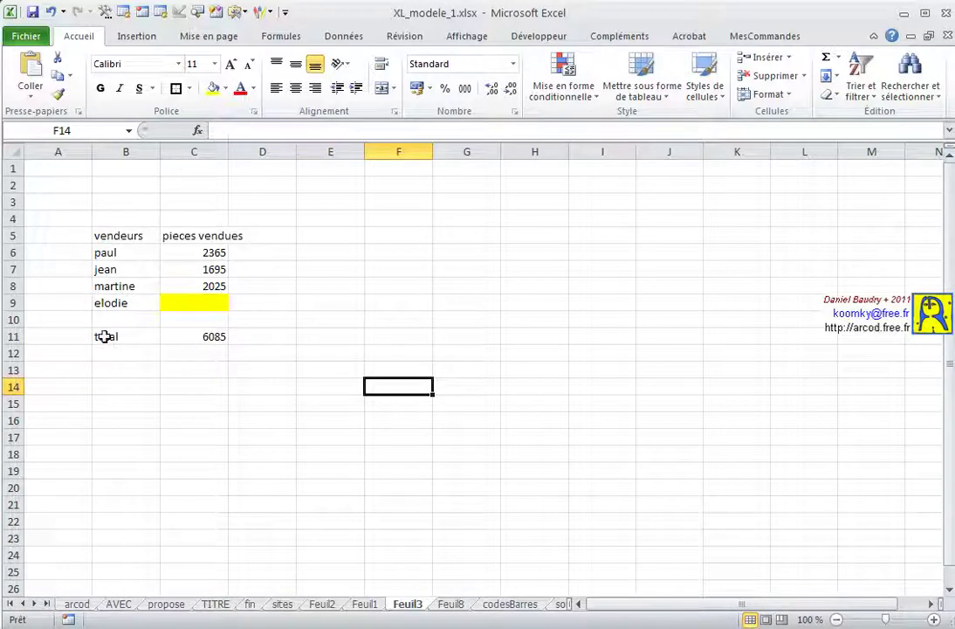
Step: Select the empty cell C9 and minimize the Excel window
click(201, 301)
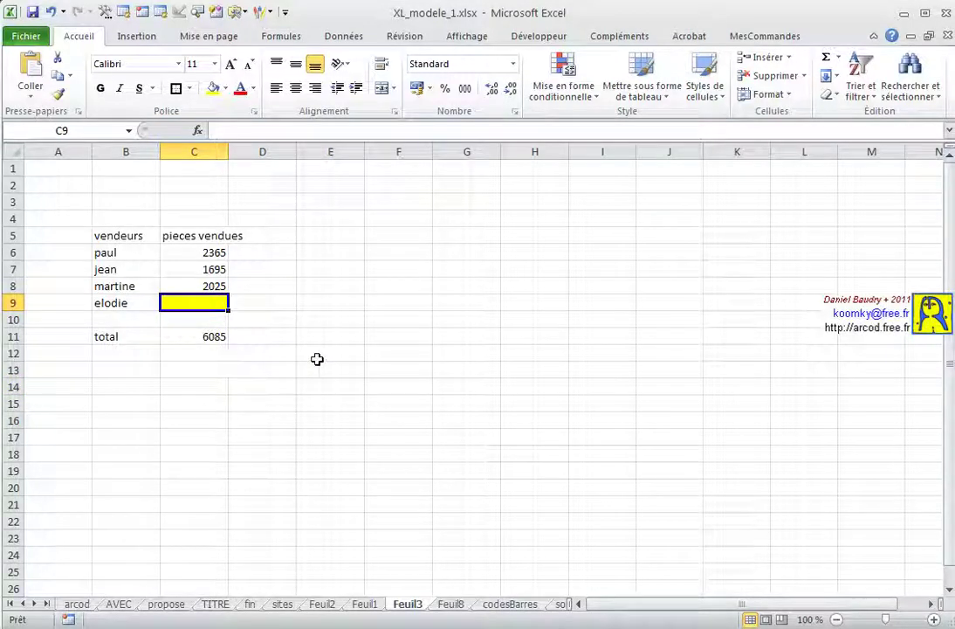
click(905, 14)
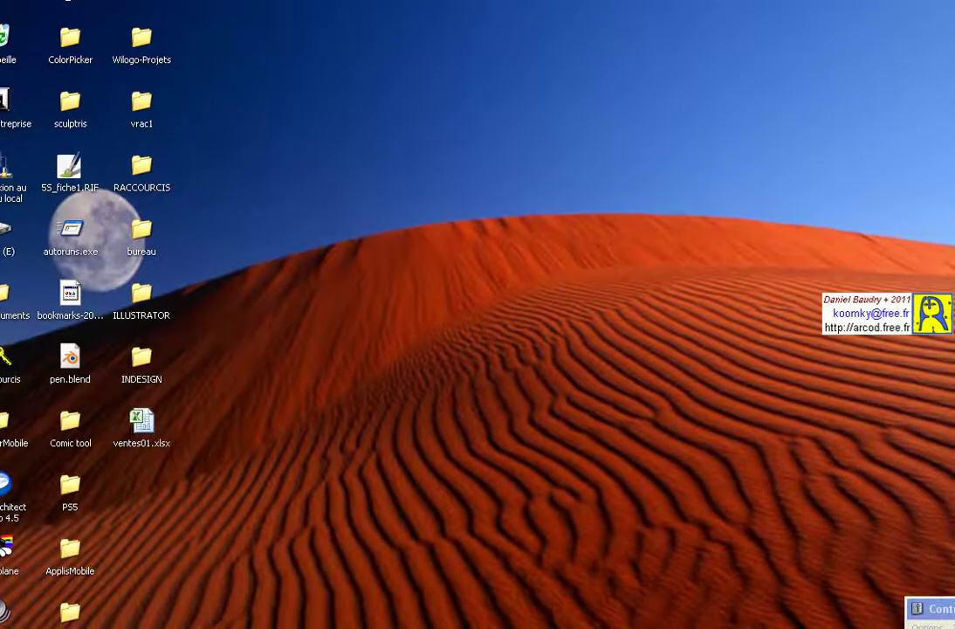
Step: Start a new Outlook message in a floating window and minimize the main Outlook window
click(241, 624)
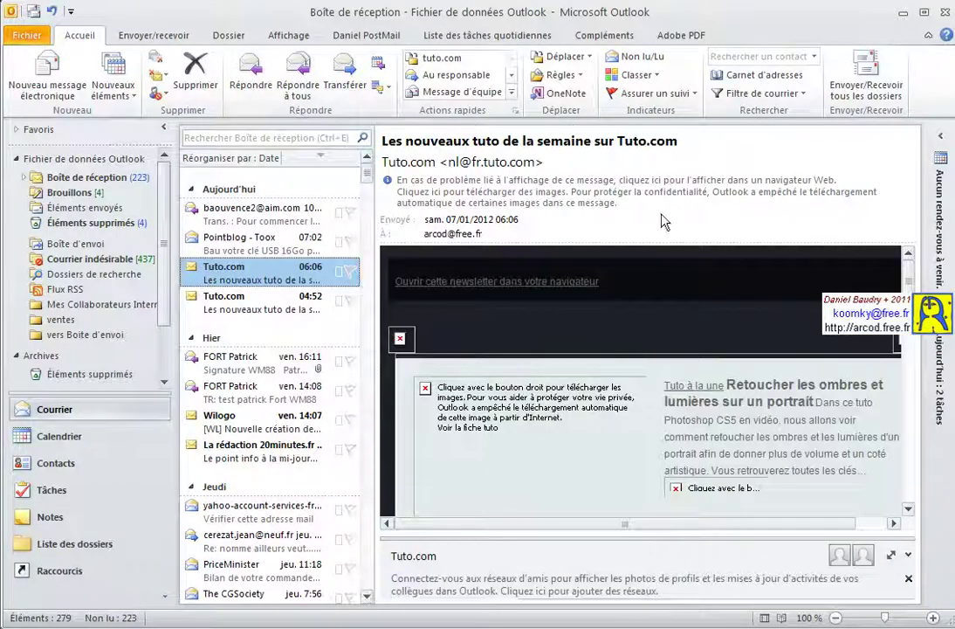
click(54, 66)
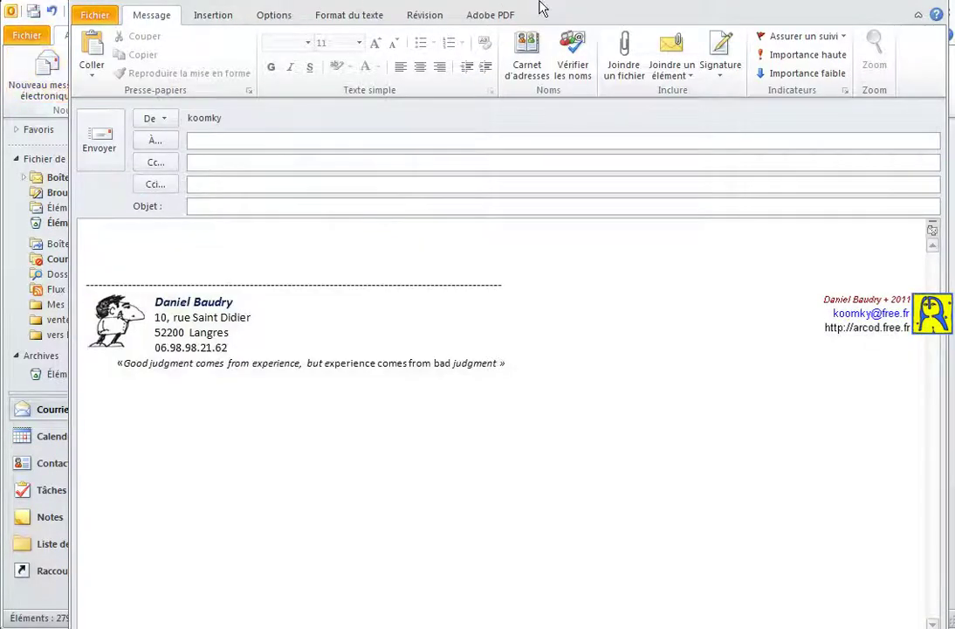
drag(563, 15, 550, 127)
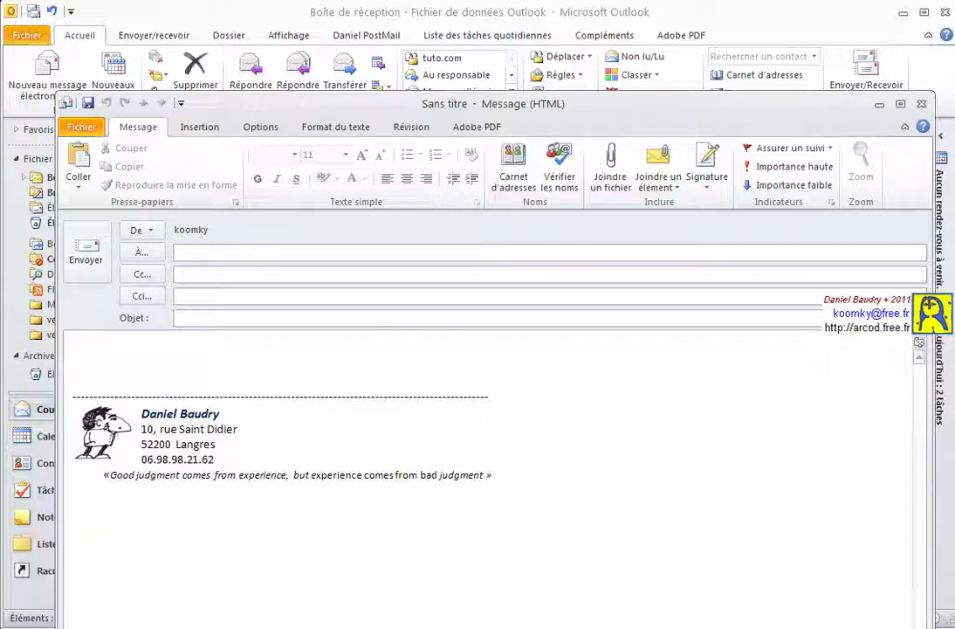
click(902, 18)
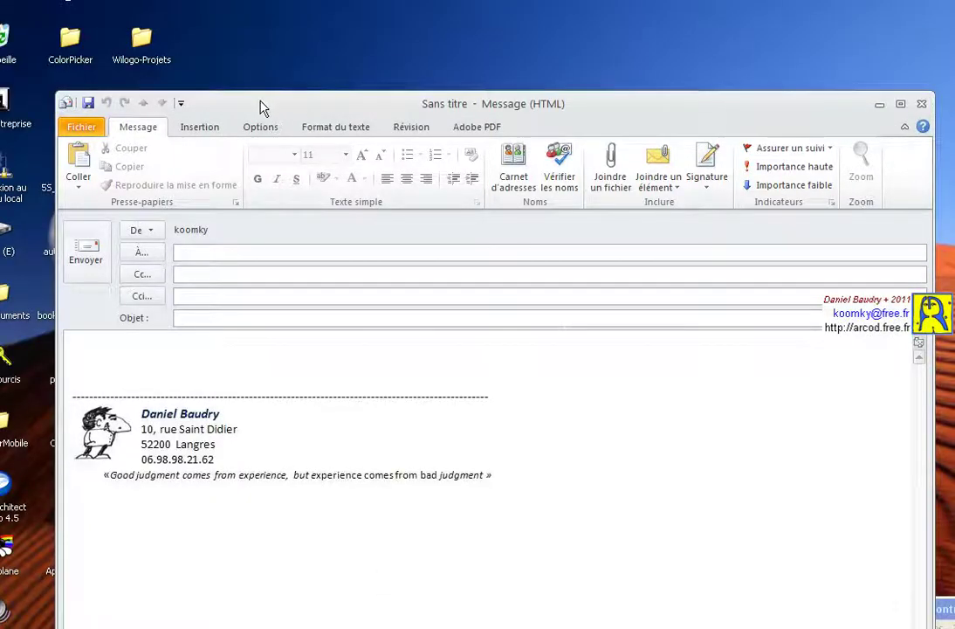
drag(273, 106, 396, 73)
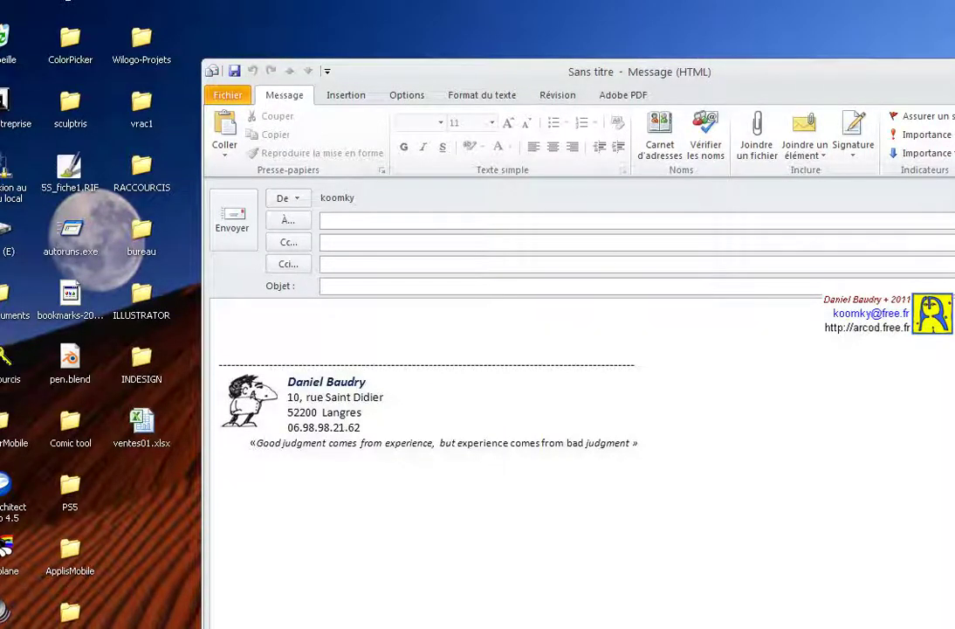
Step: Address the message to the suggested contact with subject 'feuille XL à compléter' and body 'Merci de me la retourner'
click(289, 229)
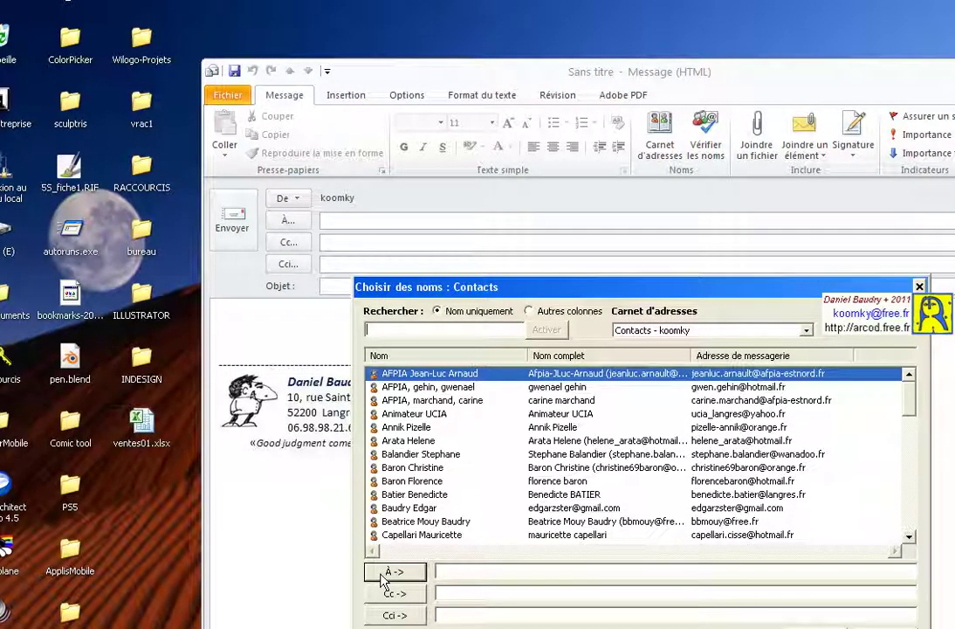
drag(735, 291, 711, 187)
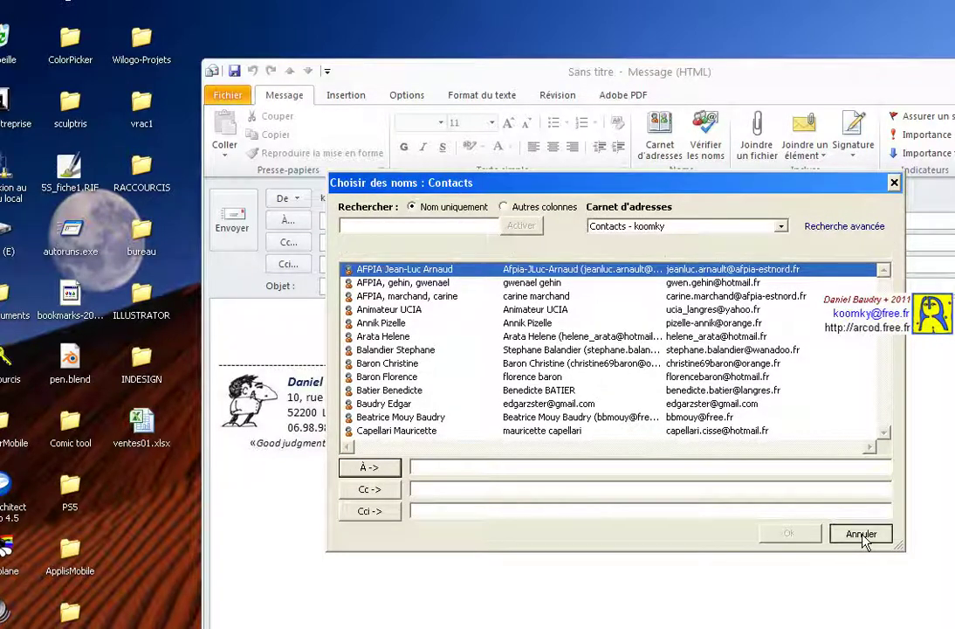
click(862, 536)
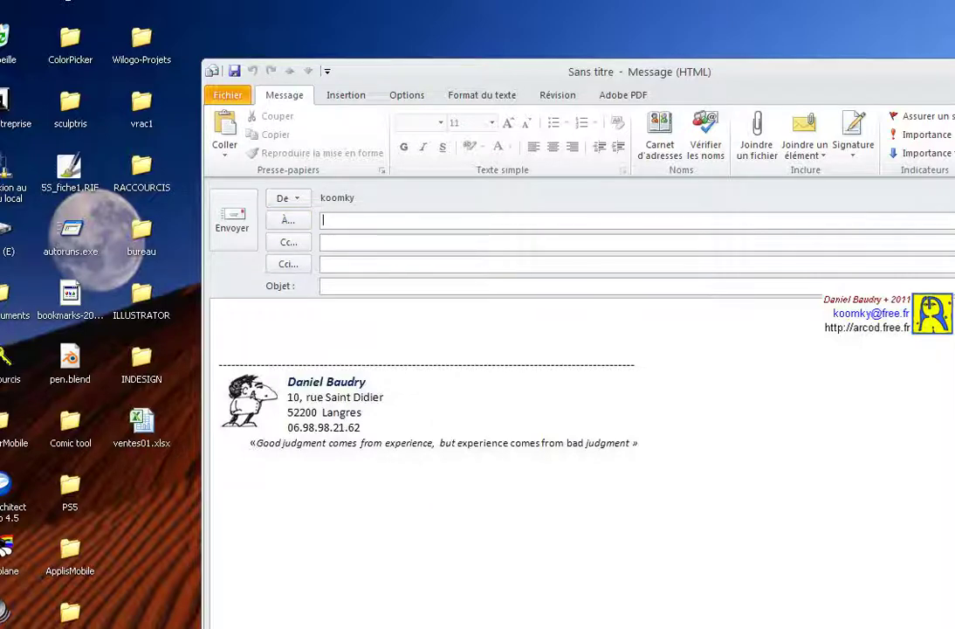
text(k)
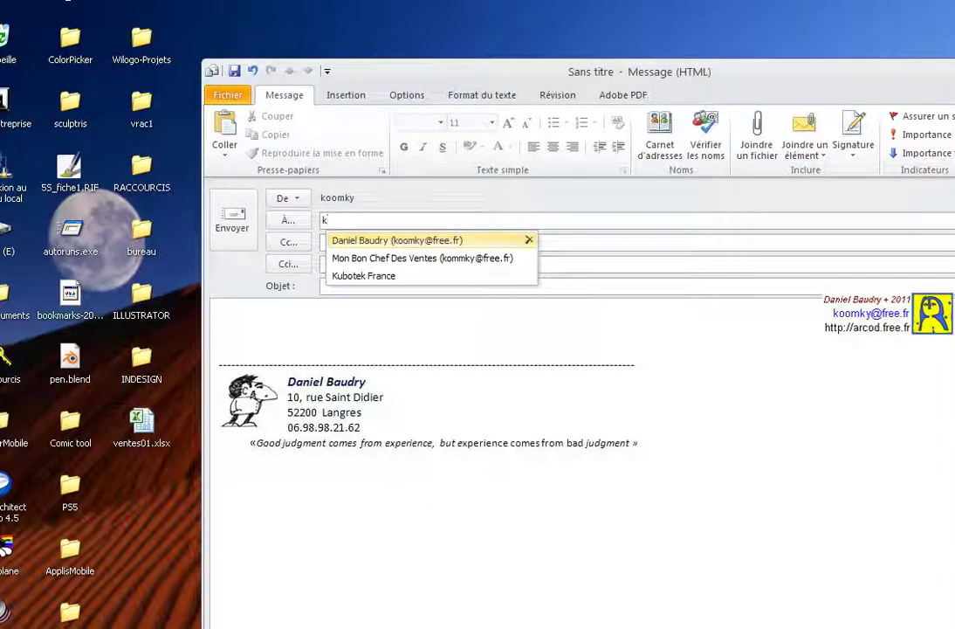
key(Return)
text(feuille XL à compléter)
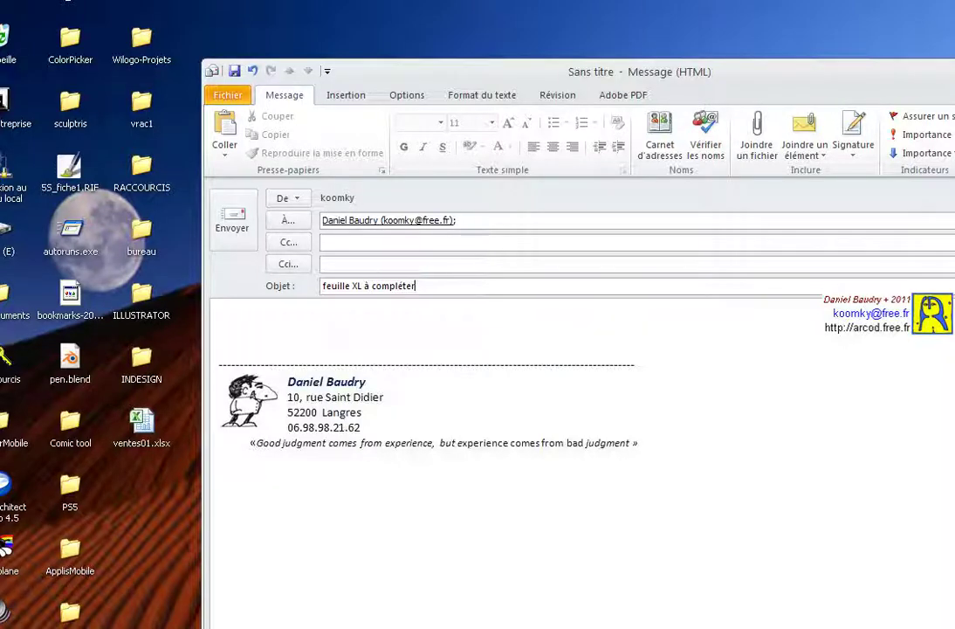
key(Tab)
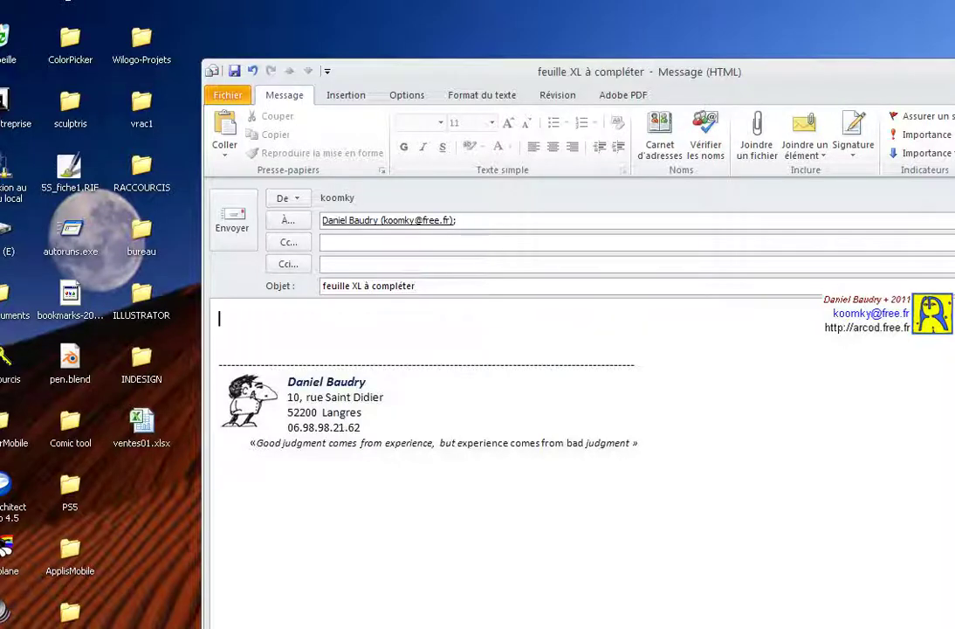
text(Merci d)
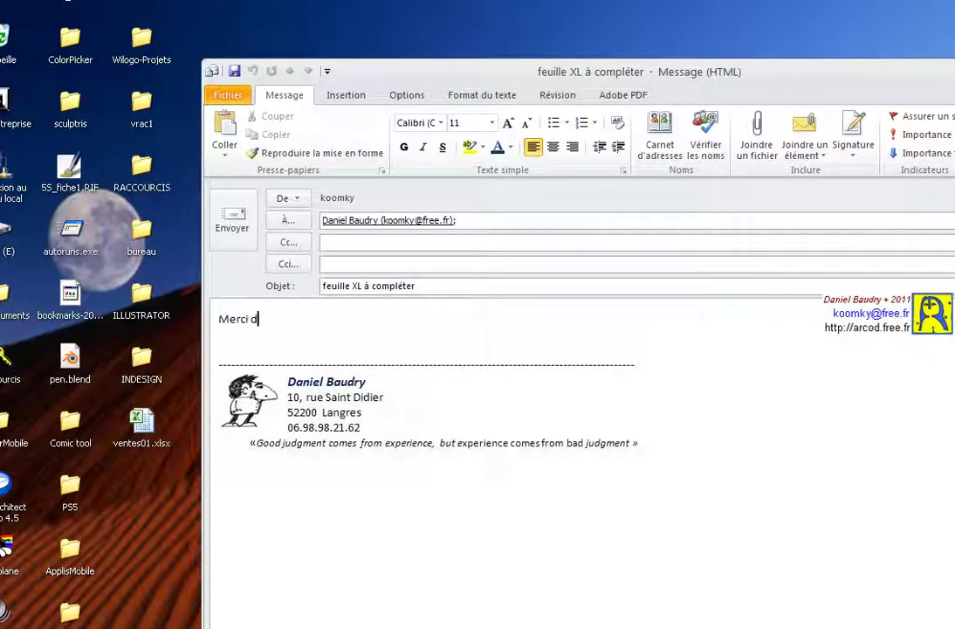
text(e me la retourner)
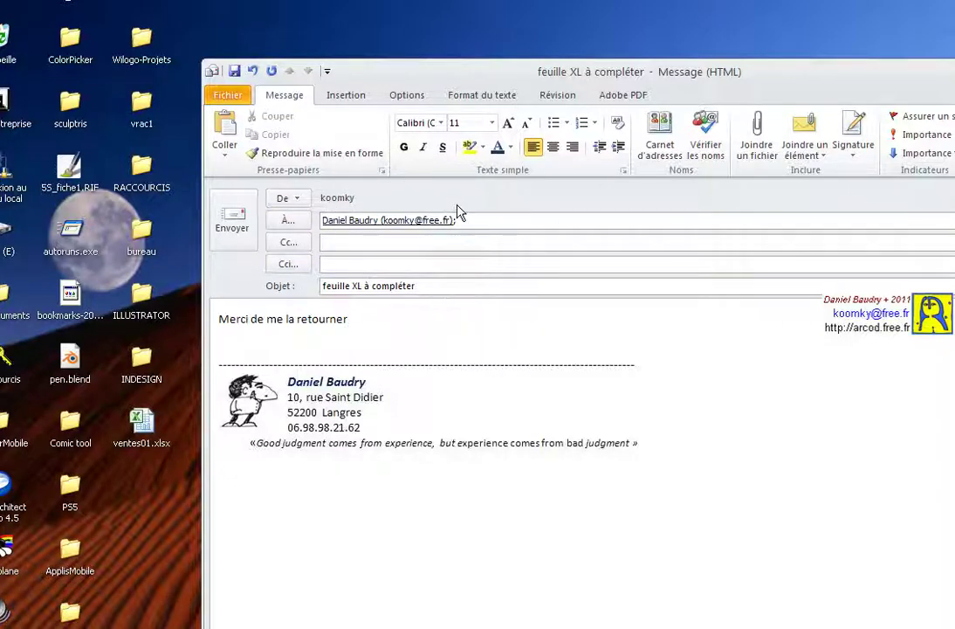
Step: Attach ventes01.xlsx (9 Ko) from the Bureau folder to the message
click(756, 136)
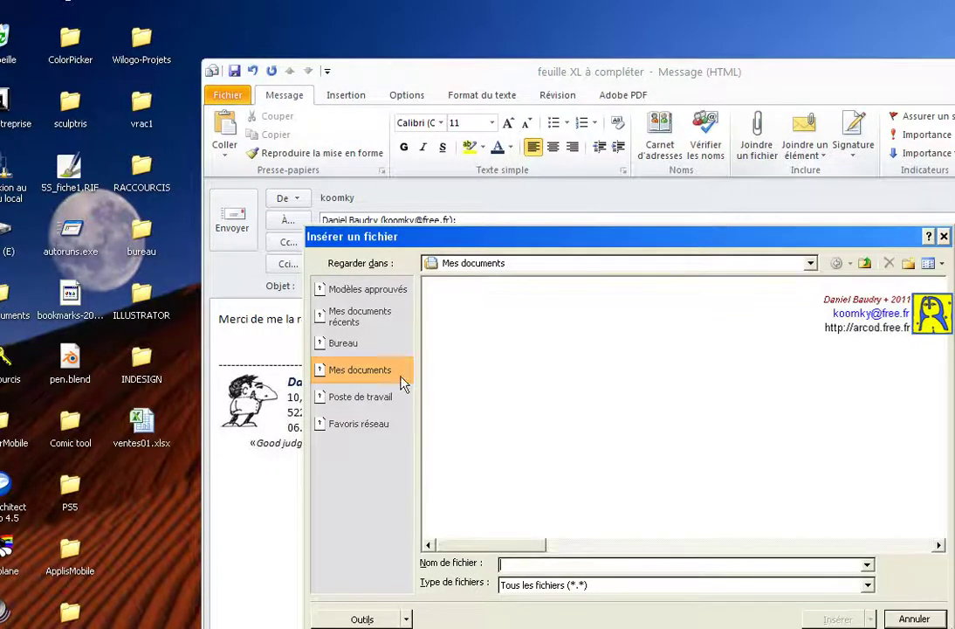
click(340, 347)
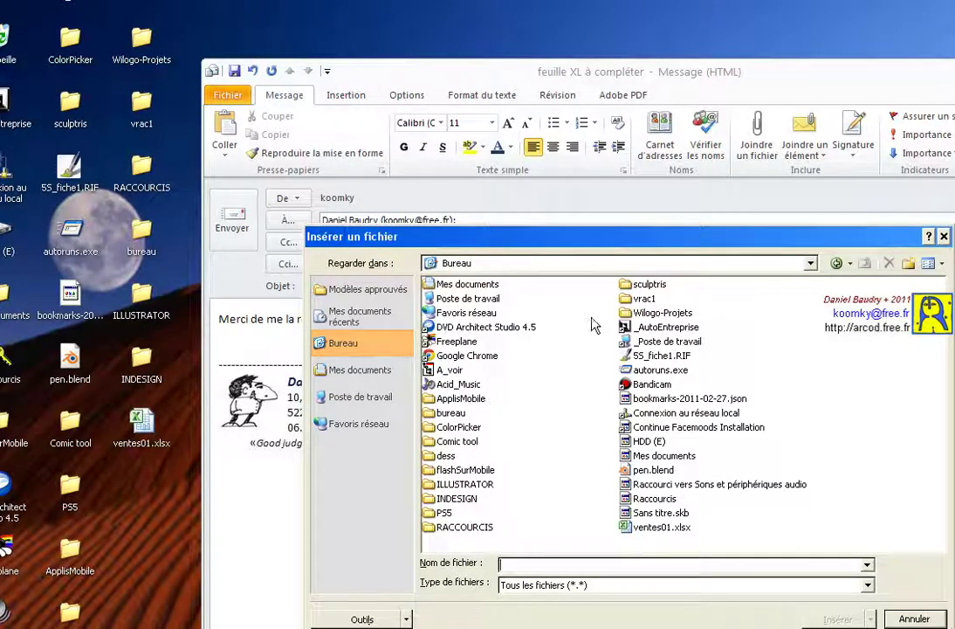
click(637, 529)
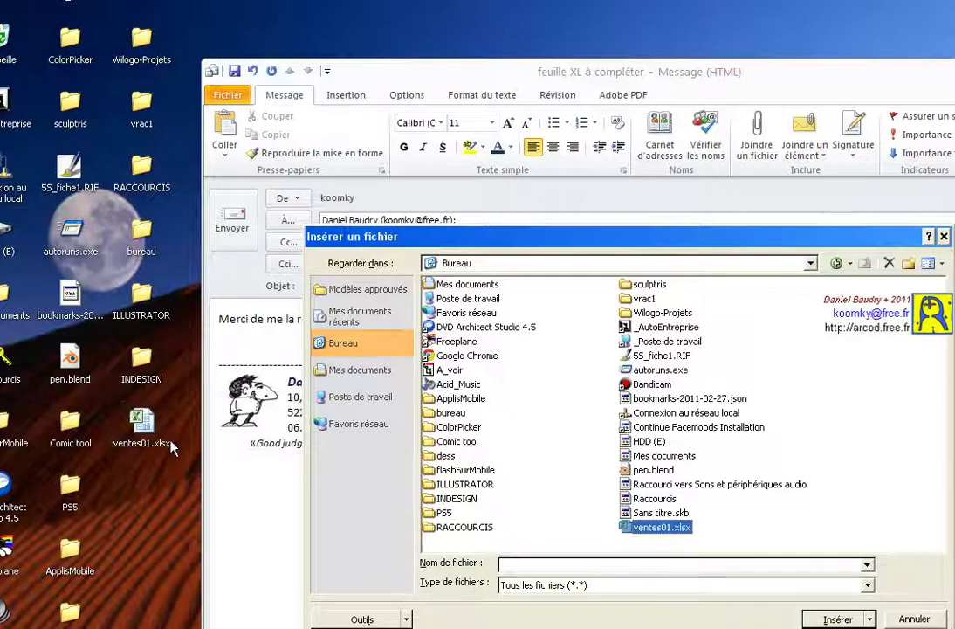
click(838, 620)
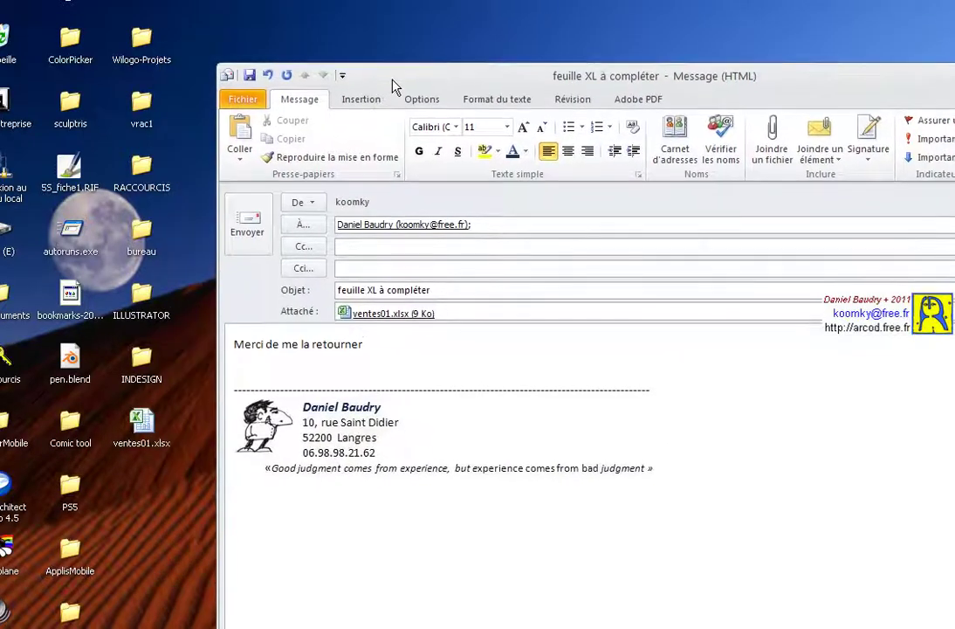
Step: Drag ventes01.xlsx onto the message, delete the duplicate attachment, and send it
drag(378, 81, 393, 84)
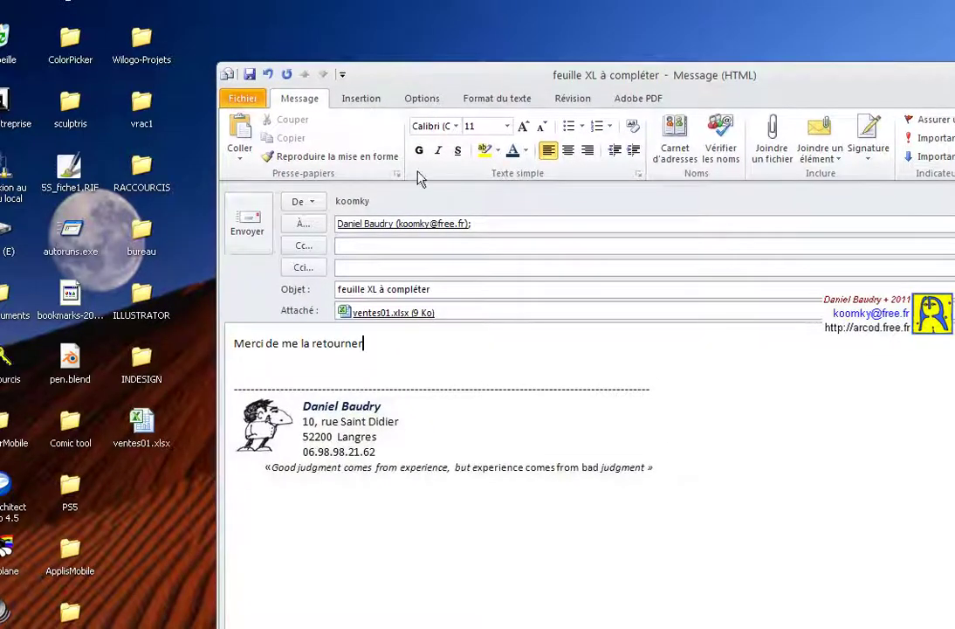
mouse_move(141, 423)
mouse_down()
mouse_move(231, 393)
mouse_move(441, 349)
mouse_move(479, 319)
mouse_up()
drag(476, 316, 478, 316)
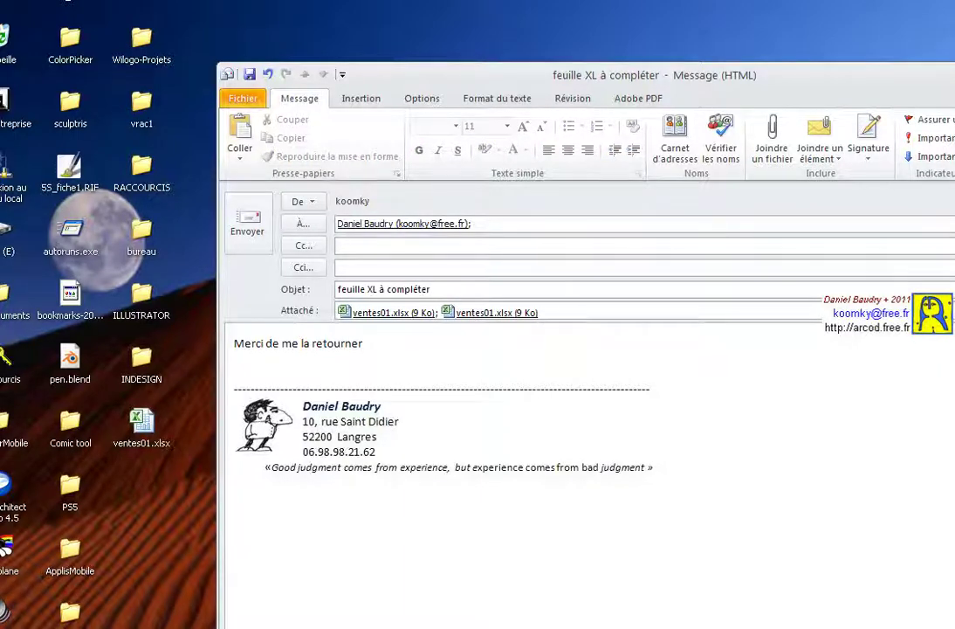
click(447, 318)
key(Delete)
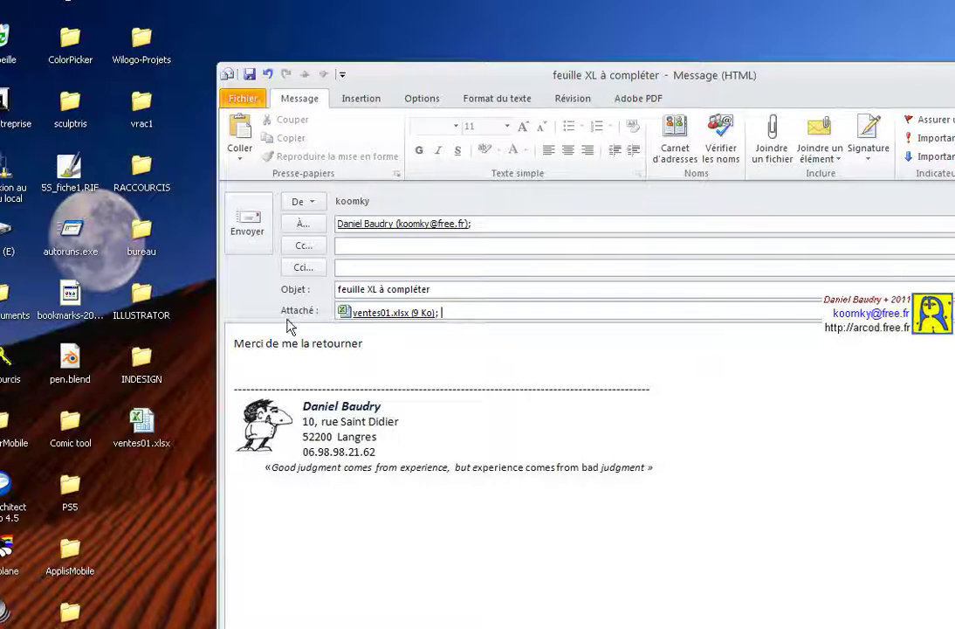
click(247, 230)
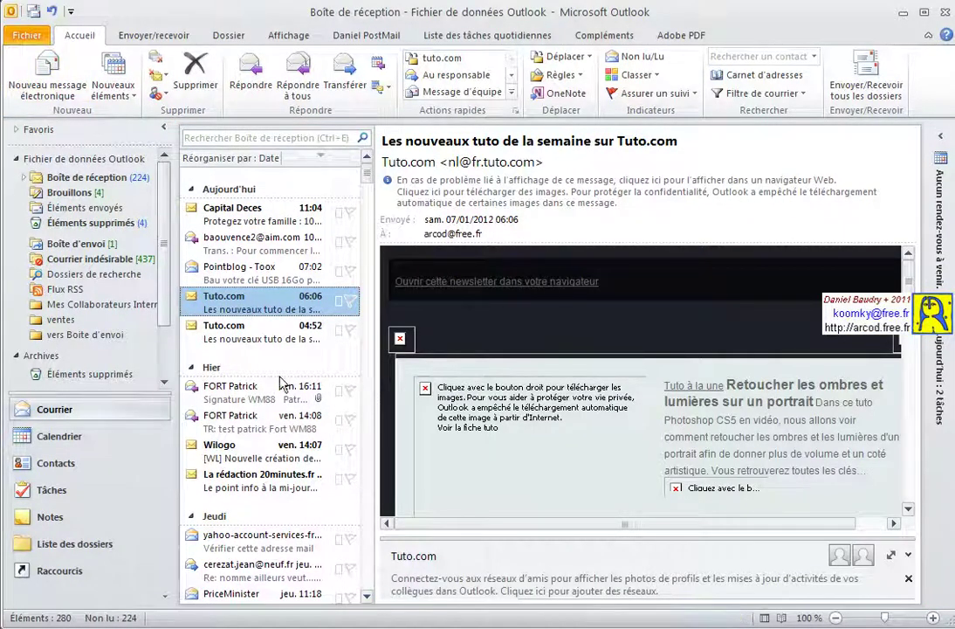
Step: Send/receive all folders and open the incoming 'feuille XL à compléter' message
click(146, 37)
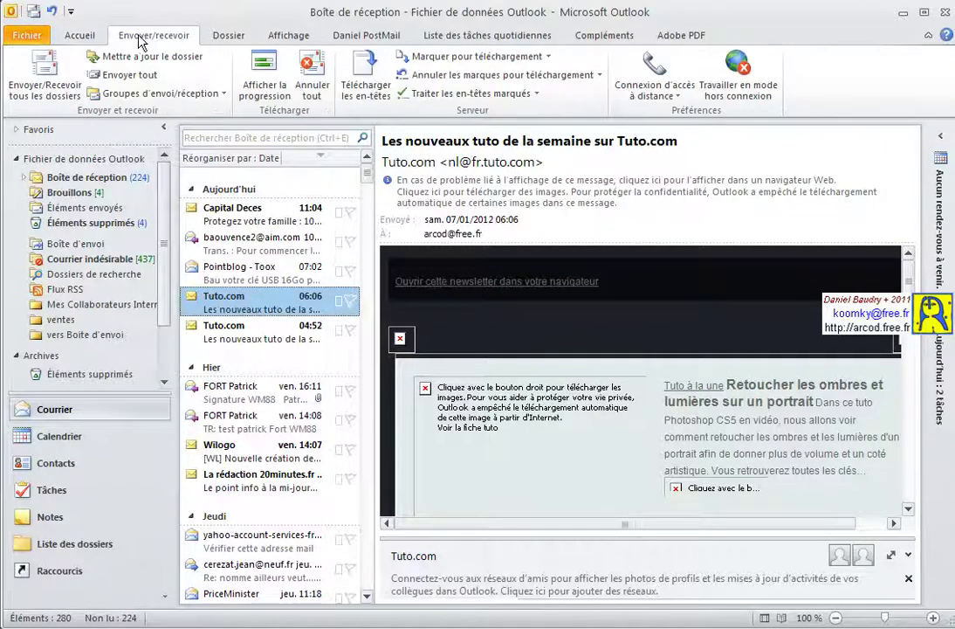
click(45, 75)
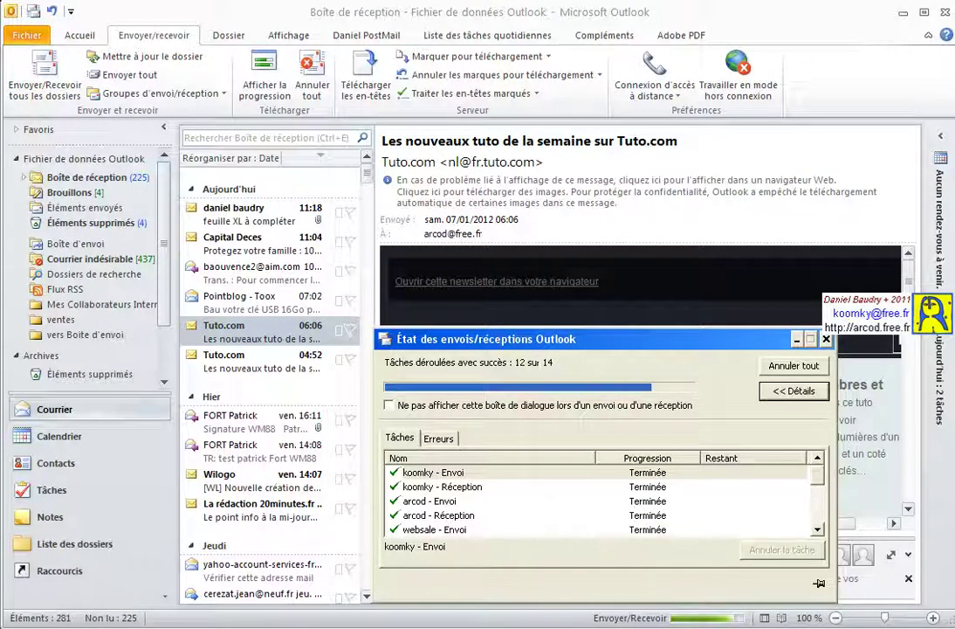
click(242, 219)
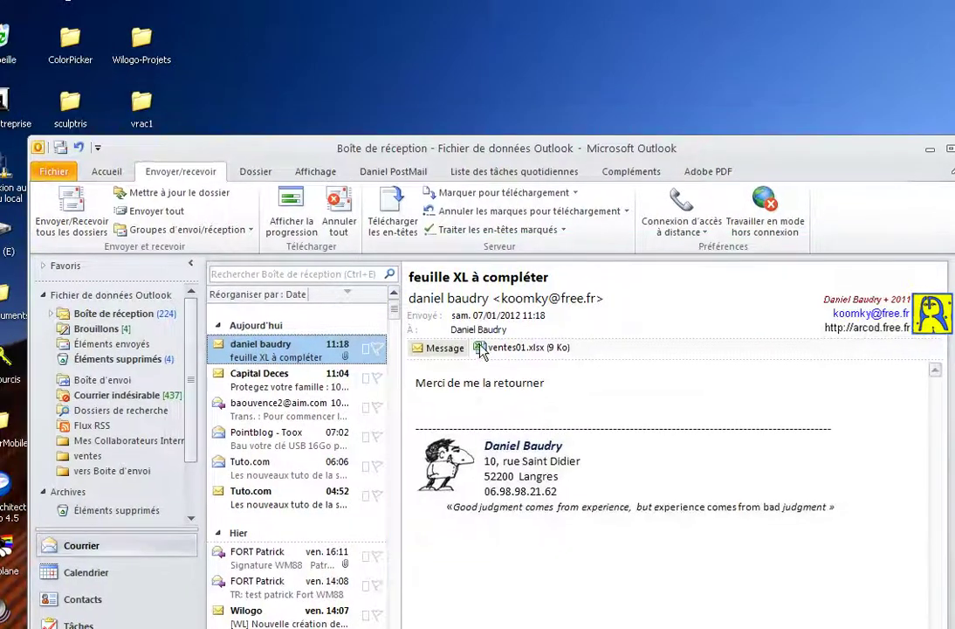
Step: Drag the ventes01.xlsx attachment to the desktop, replacing the old copy, then maximize Outlook
drag(481, 350, 428, 120)
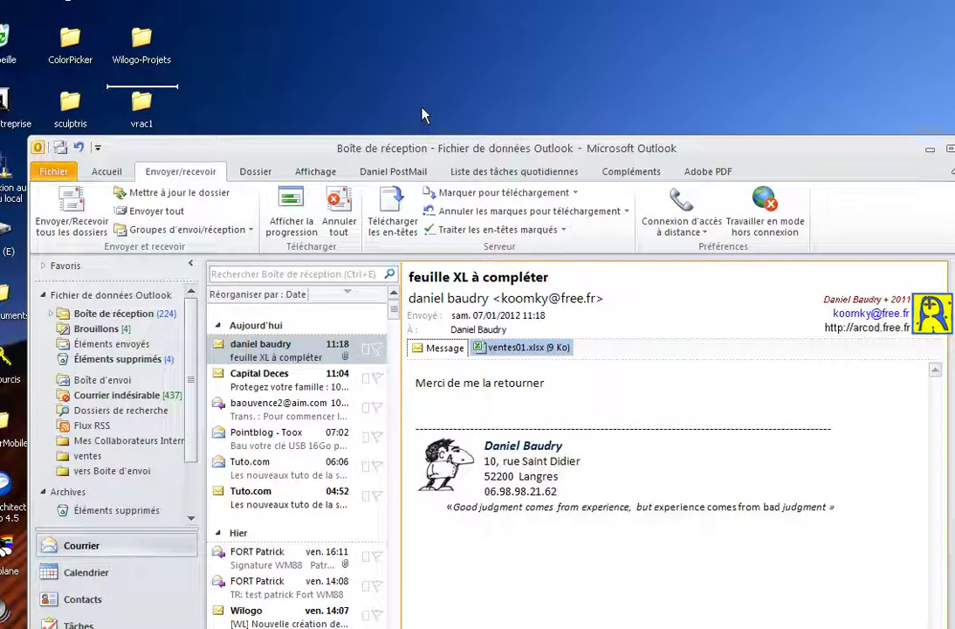
drag(425, 117, 426, 111)
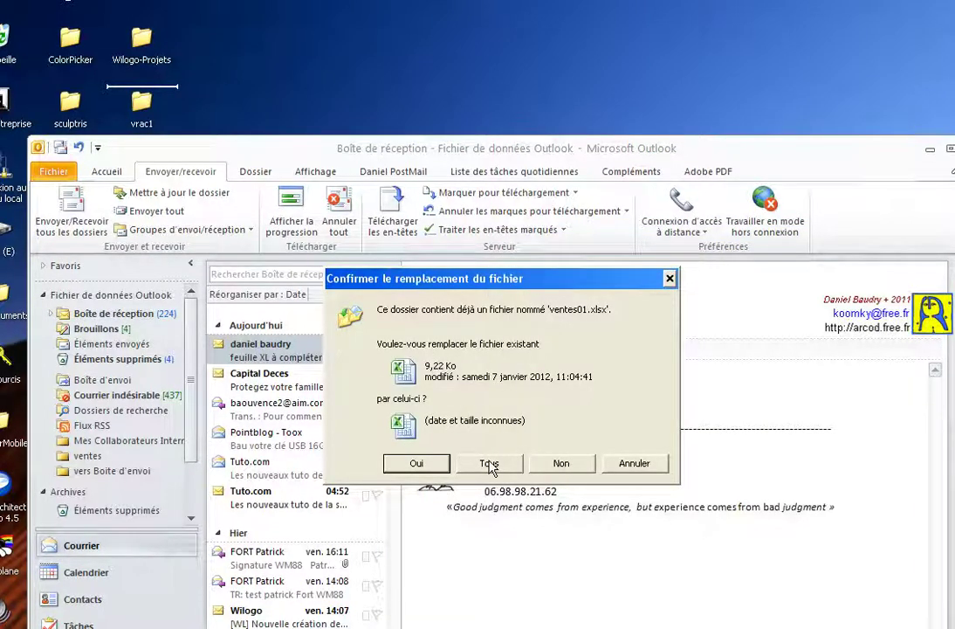
click(410, 462)
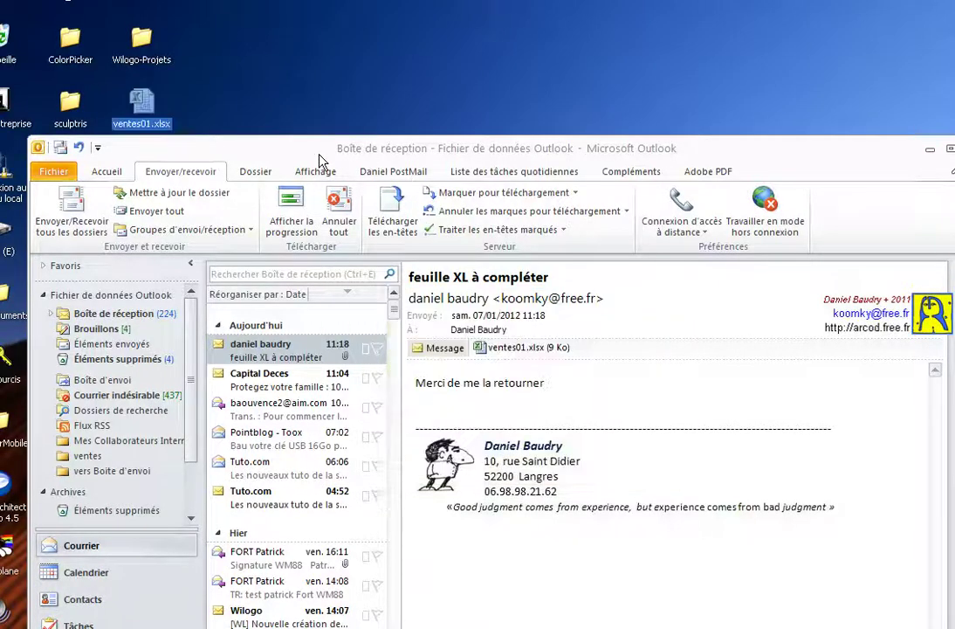
drag(320, 160, 294, 29)
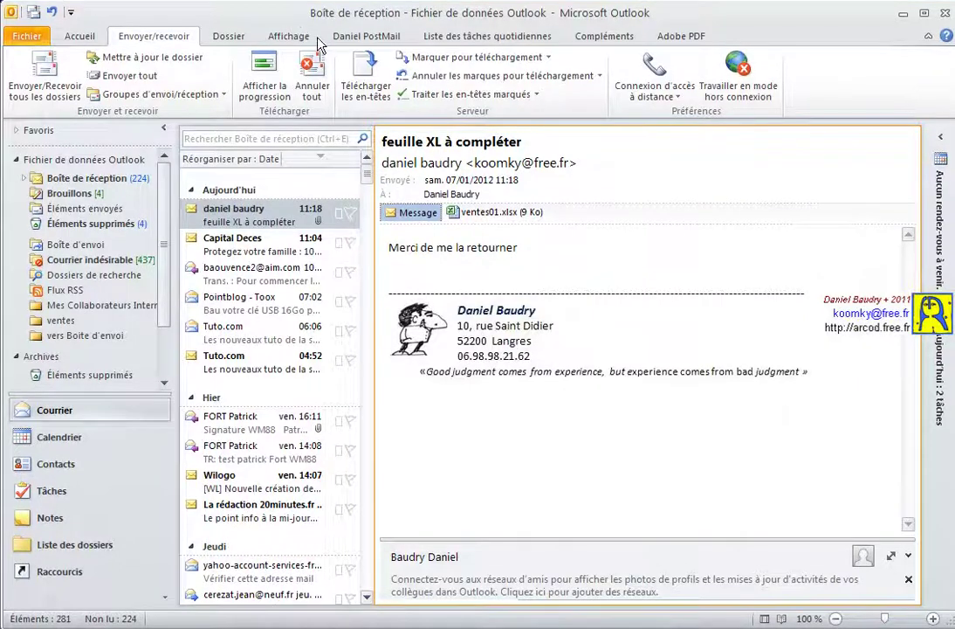
Step: Save the ventes01.xlsx attachment to Bureau over the existing file, then minimize Outlook
right_click(455, 212)
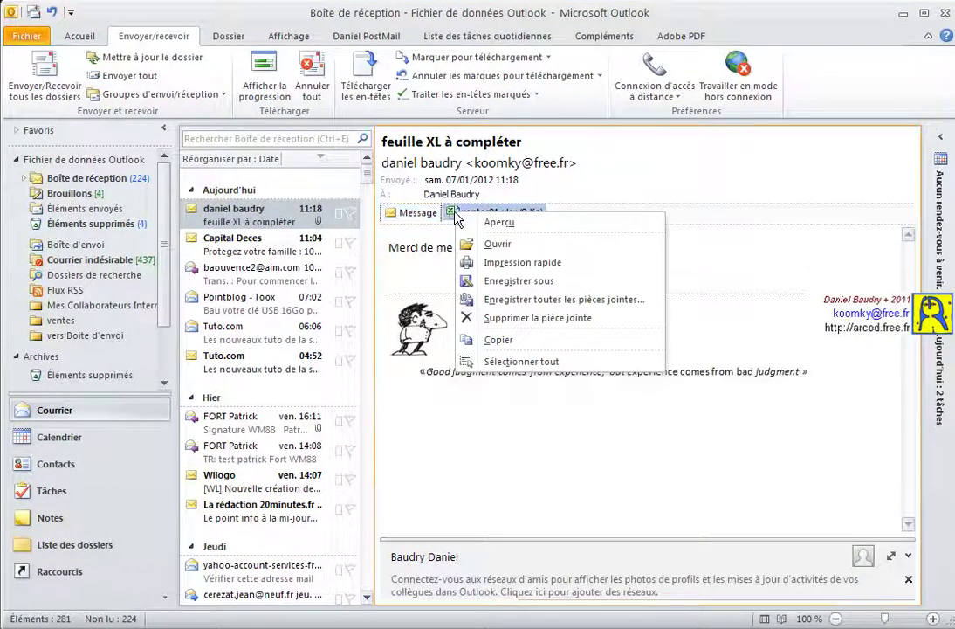
click(496, 280)
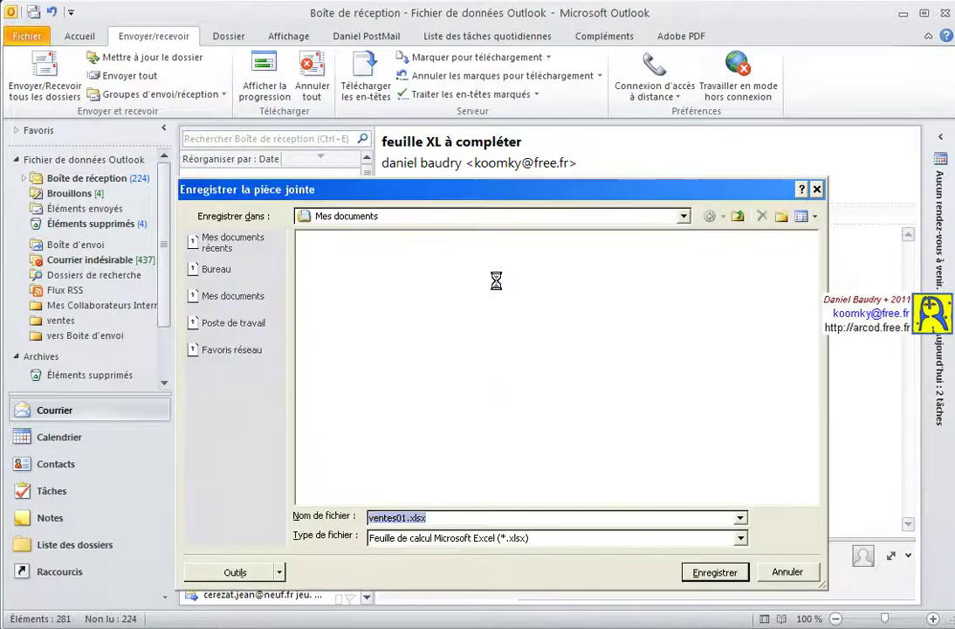
click(216, 269)
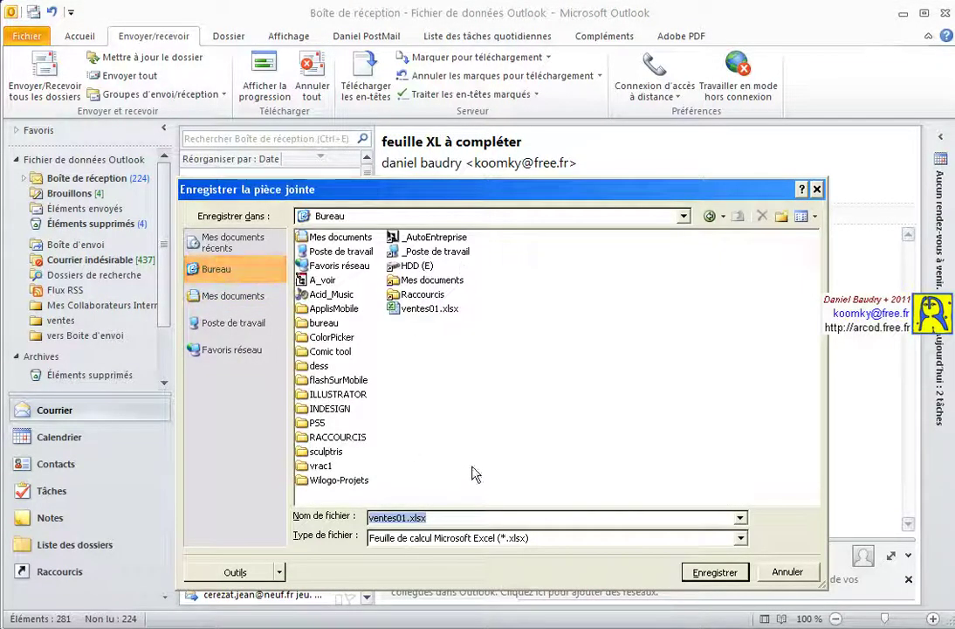
click(709, 573)
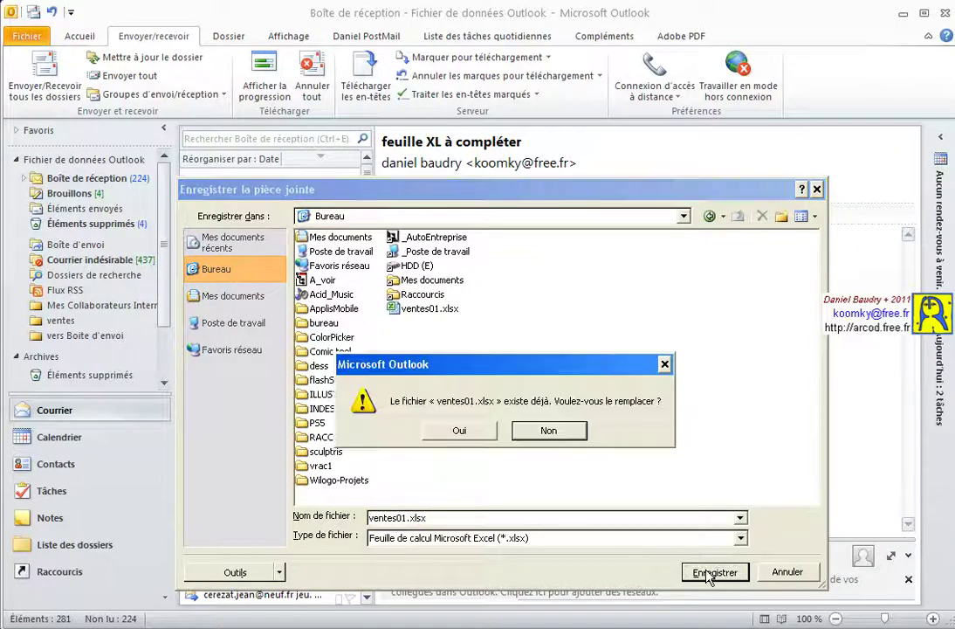
click(457, 431)
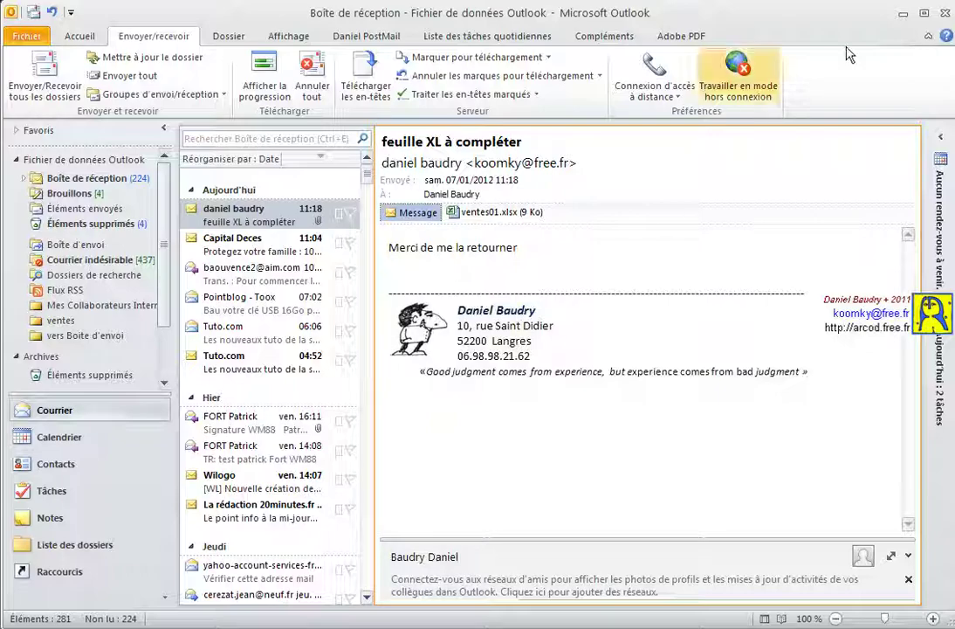
click(901, 13)
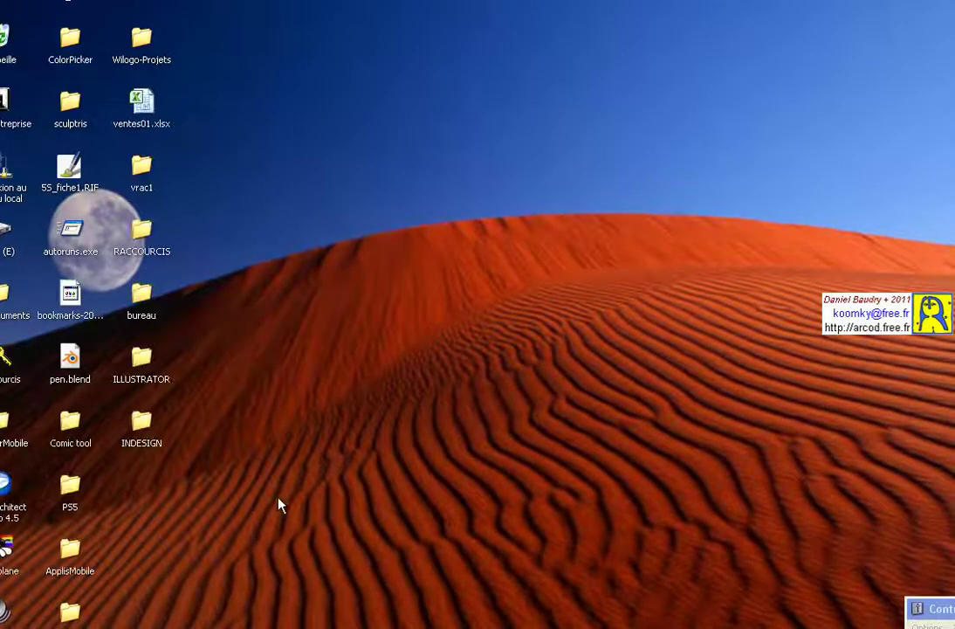
Step: Enter 1568 in C9 of ventes01.xlsx, raising the total to 7427, and begin Save As
drag(140, 104, 144, 451)
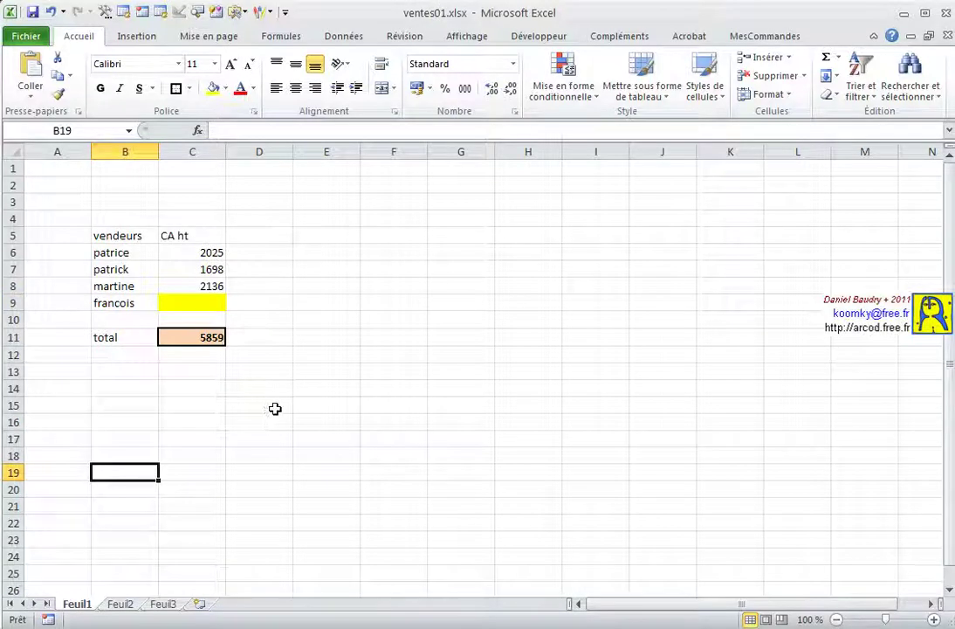
click(190, 304)
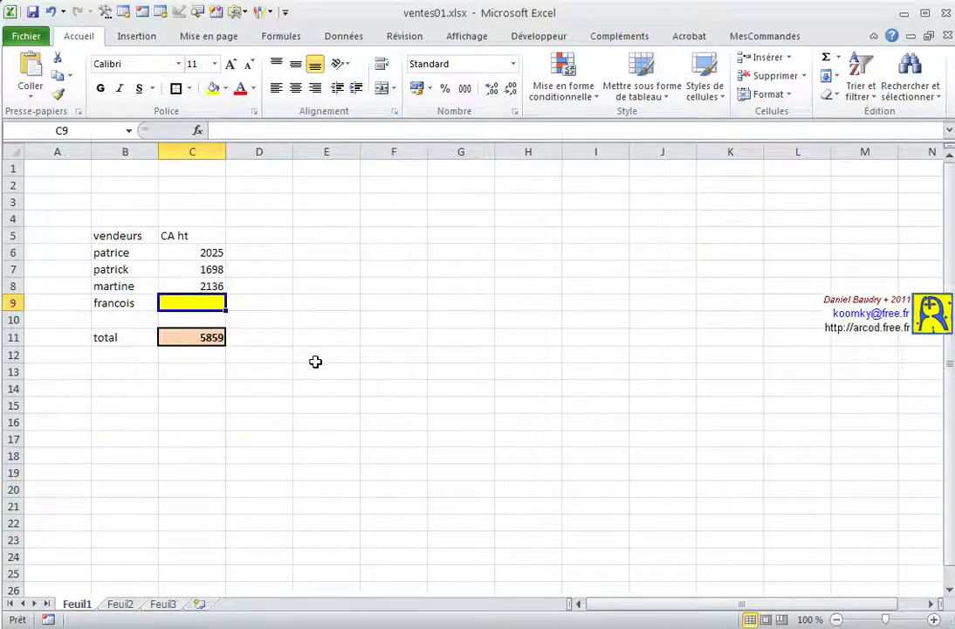
text(1568)
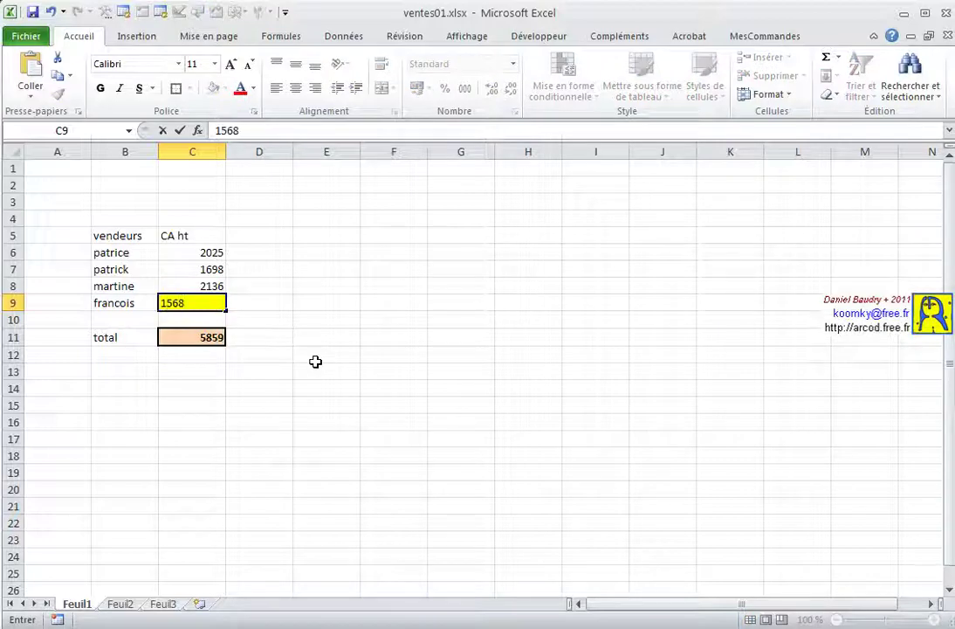
key(Return)
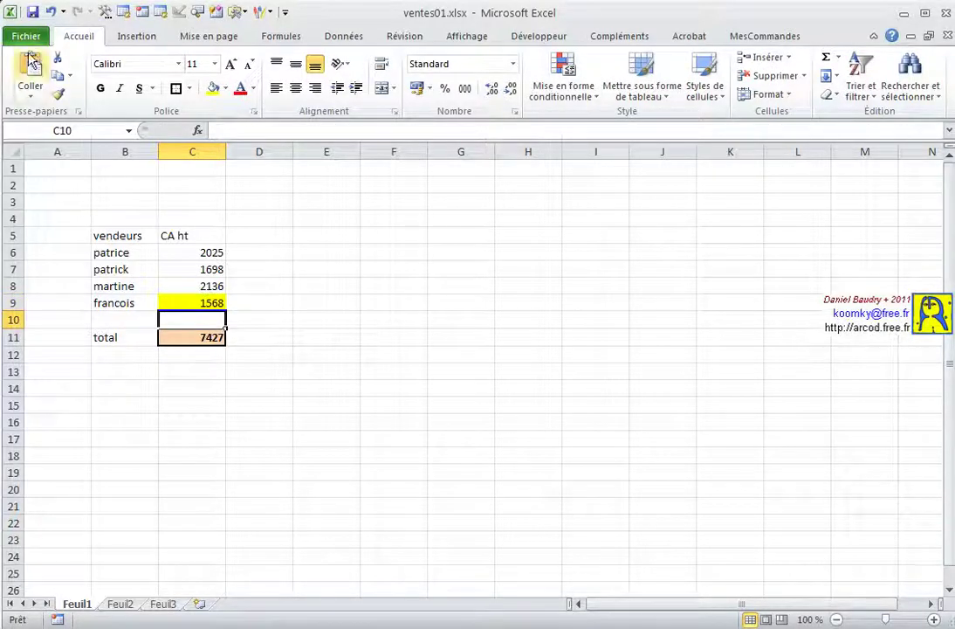
click(25, 37)
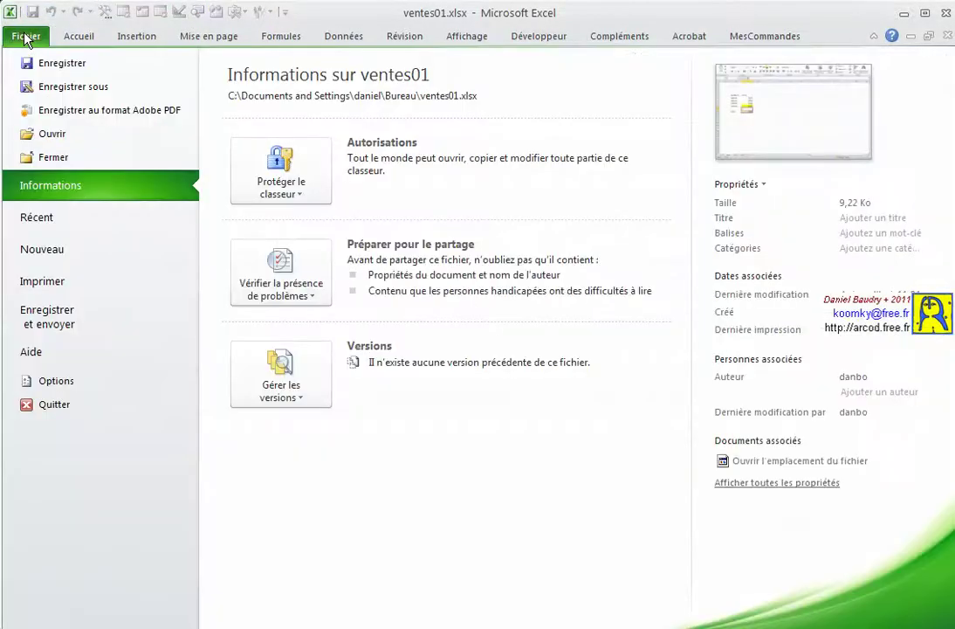
click(34, 87)
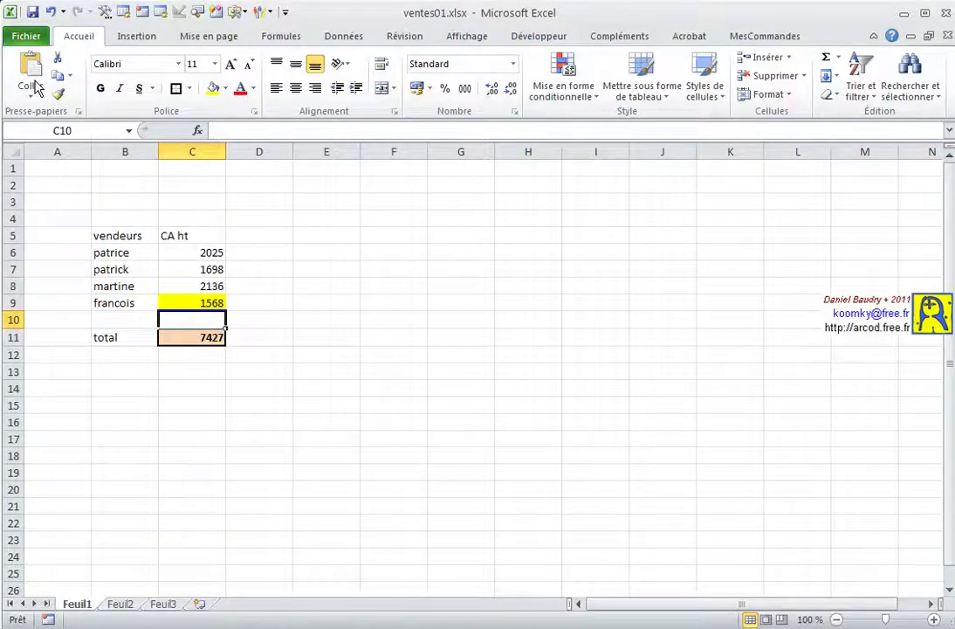
Step: Save the workbook on the desktop as ventes02.xlsx instead of ventes01.xlsx
drag(257, 280, 342, 171)
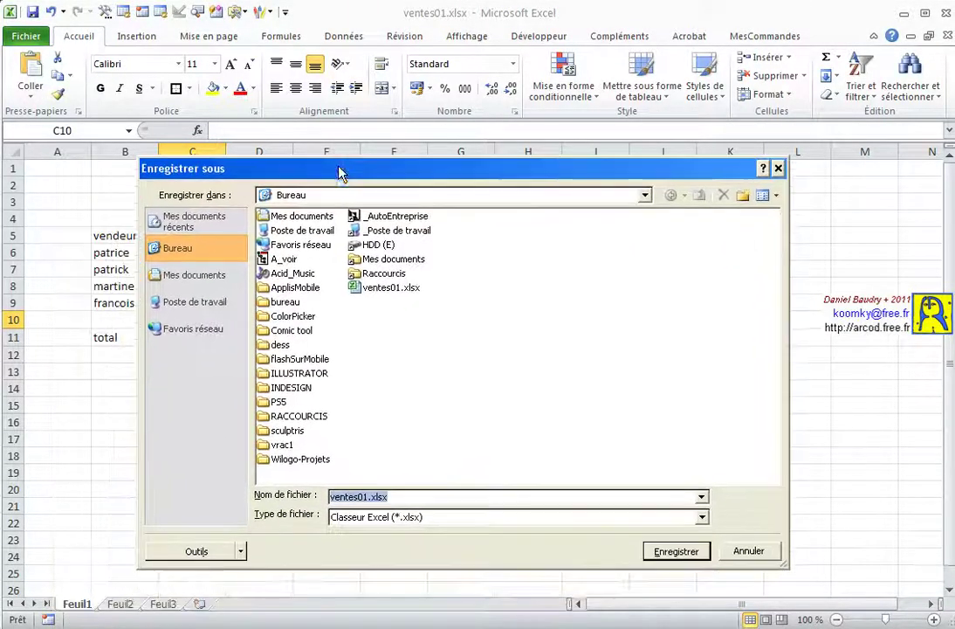
click(367, 496)
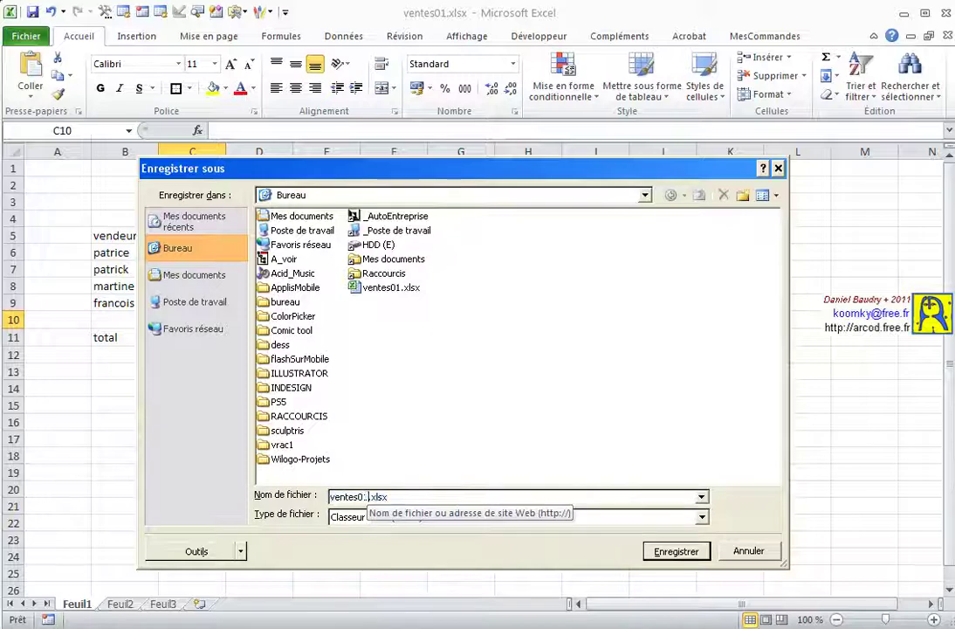
key(BackSpace)
text(2)
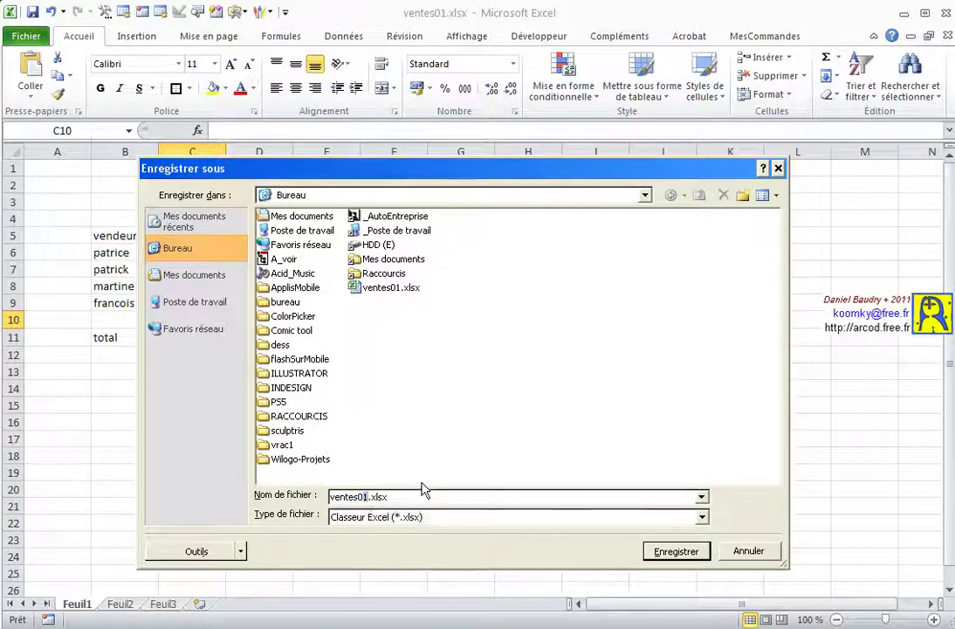
click(676, 552)
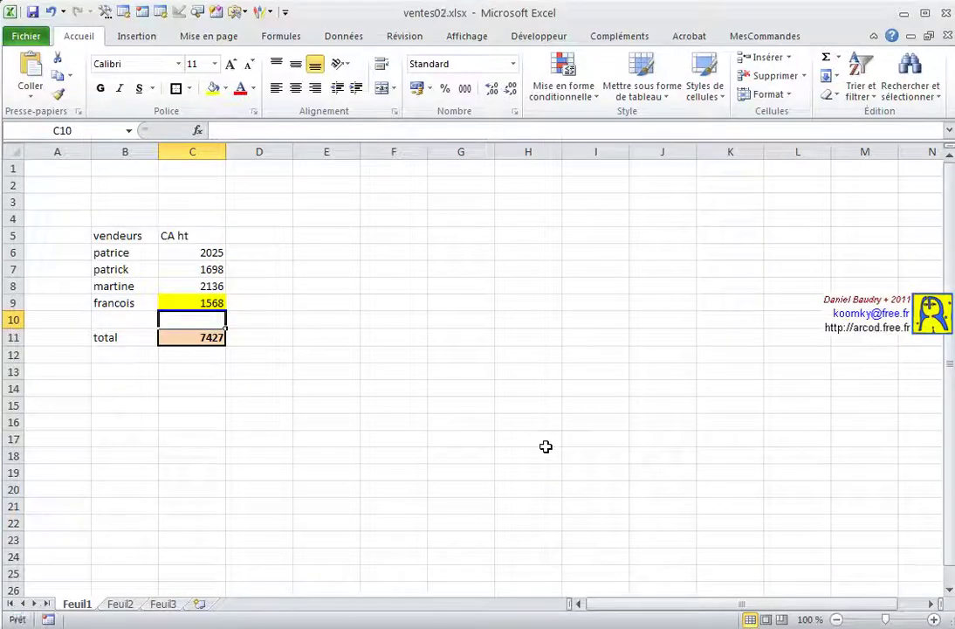
Step: Open ventes02.xlsx from the desktop to check it, then return to the Outlook inbox
click(906, 15)
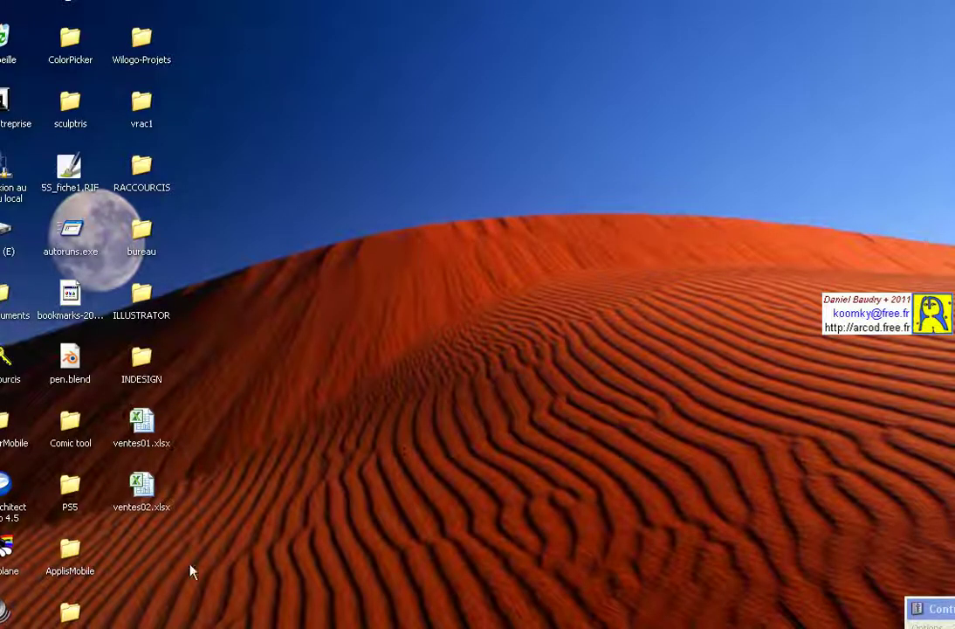
click(146, 437)
click(148, 501)
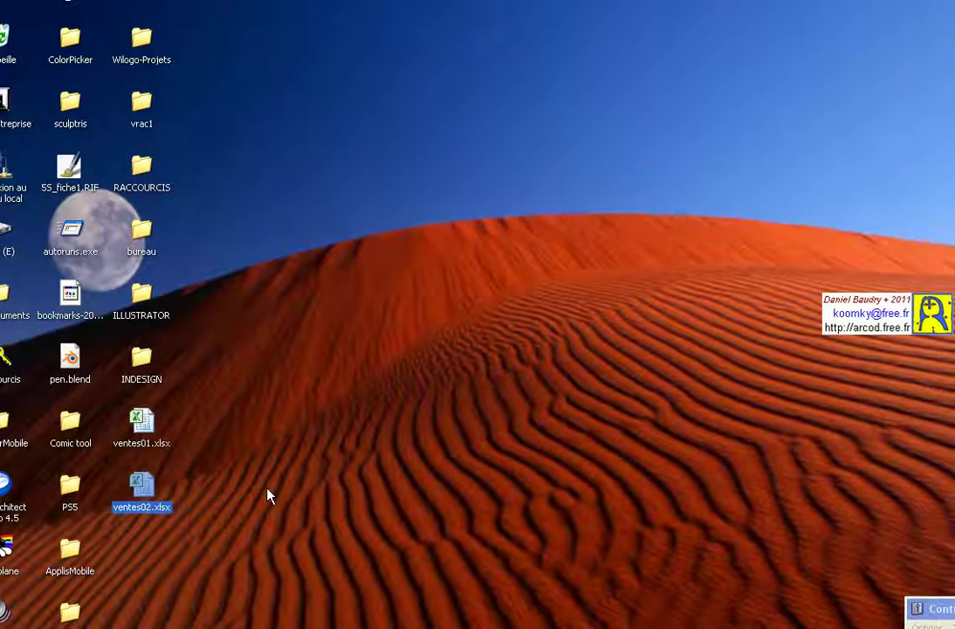
double_click(149, 501)
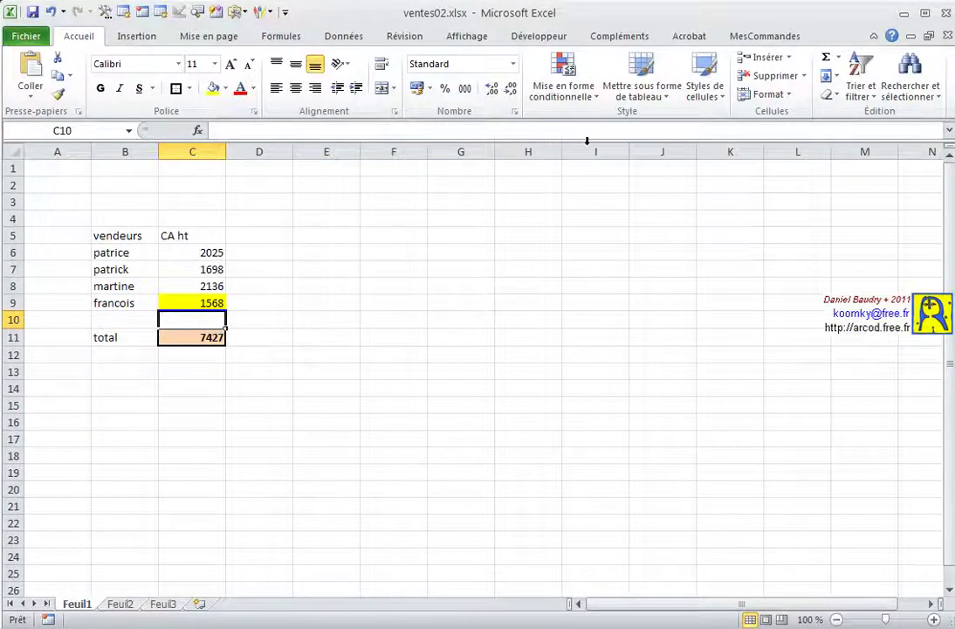
click(905, 14)
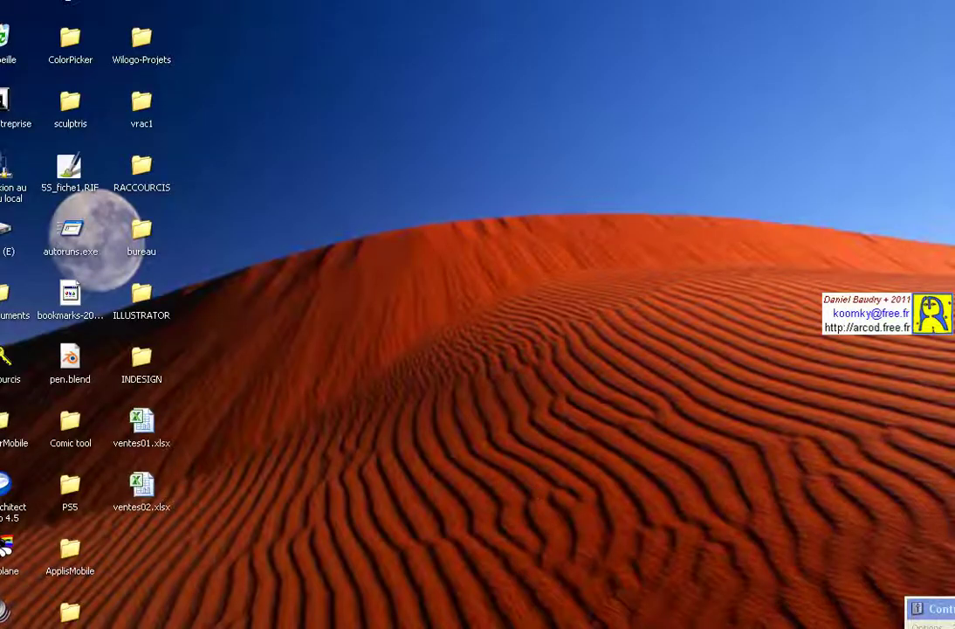
click(301, 621)
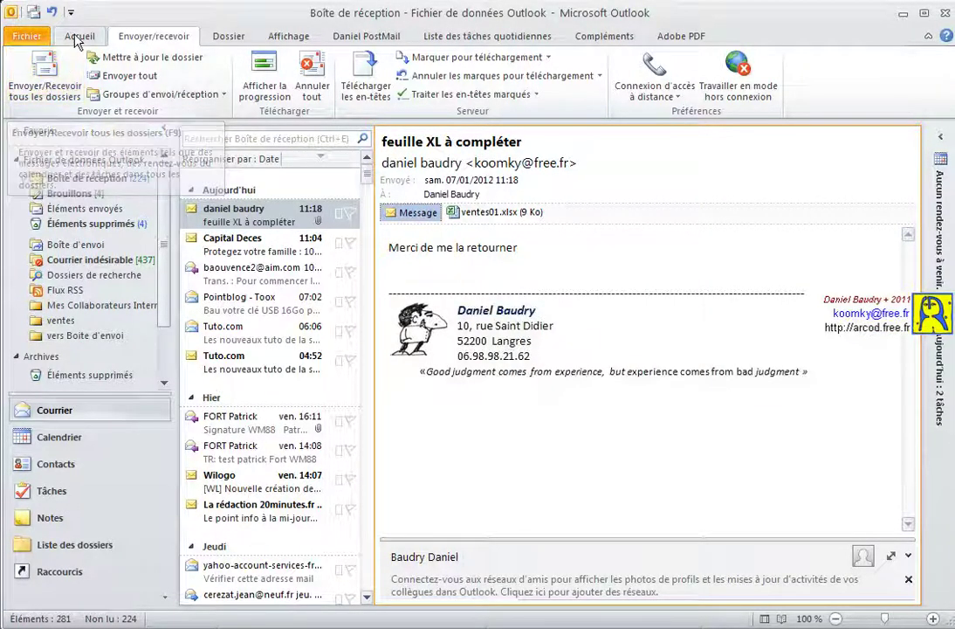
Step: Start a new message addressed to the contact suggested after typing 'k'
click(77, 38)
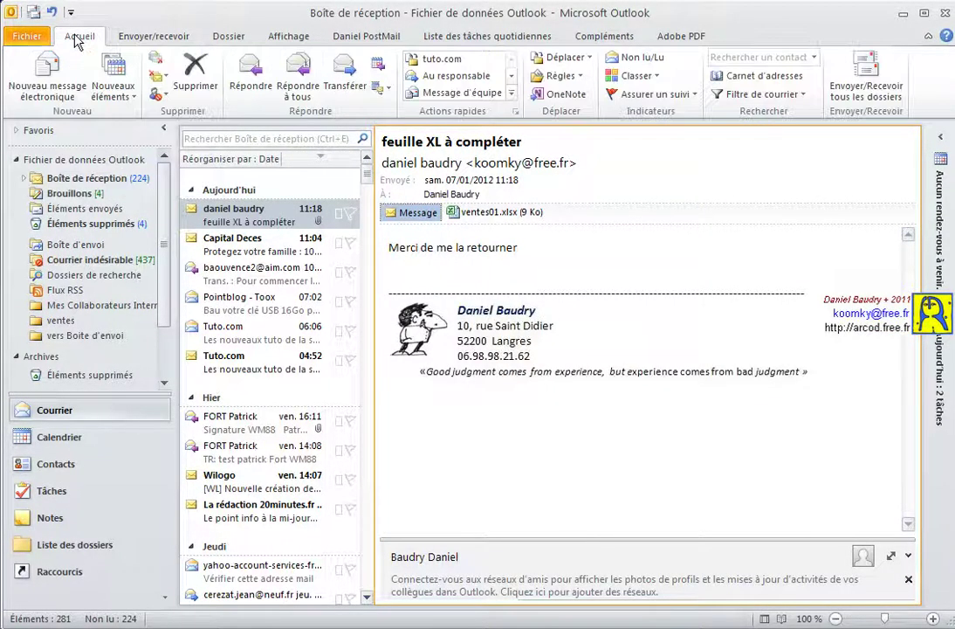
click(46, 68)
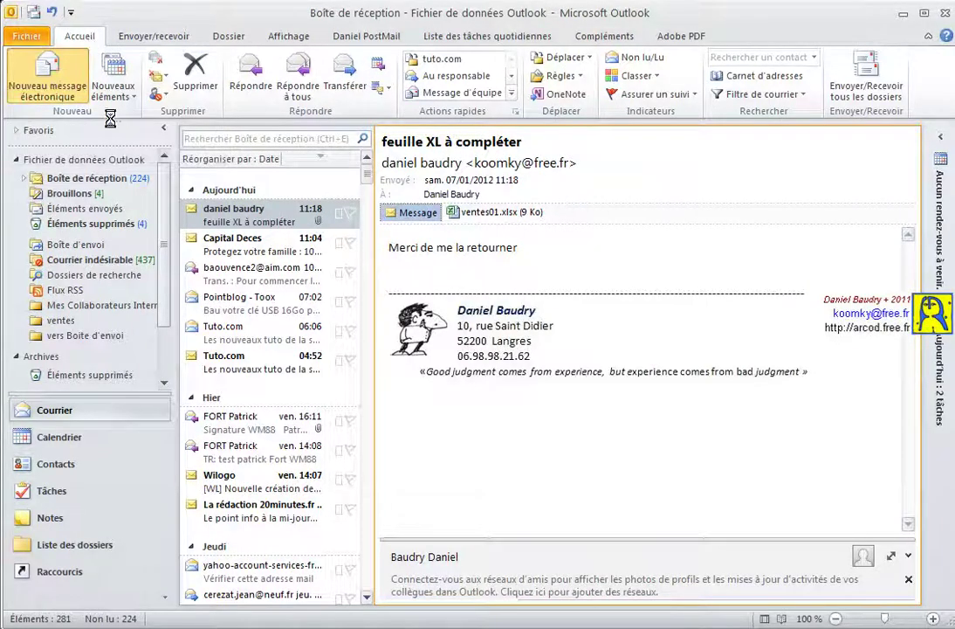
drag(332, 65, 212, 21)
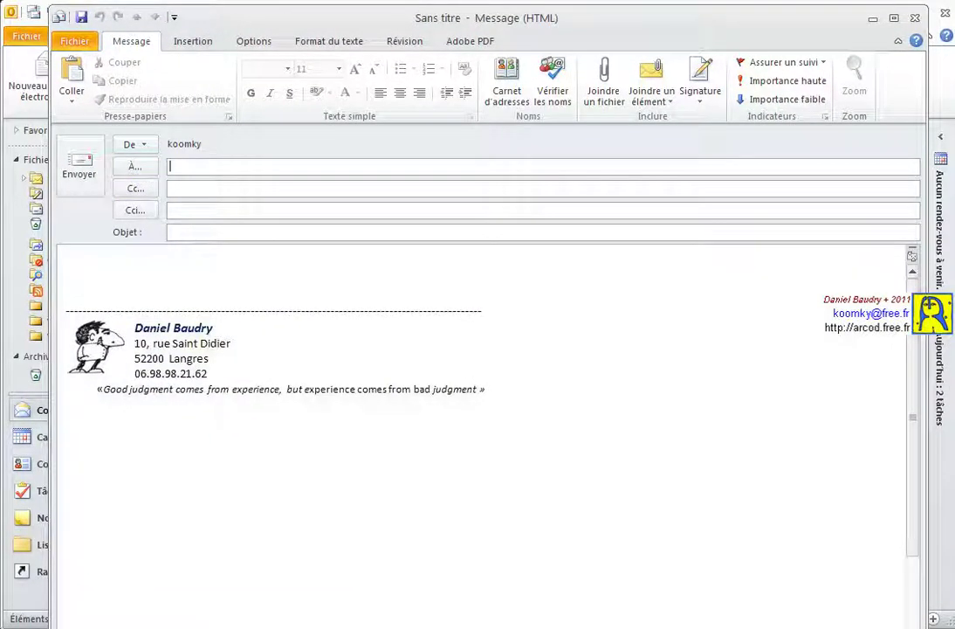
text(k)
click(193, 192)
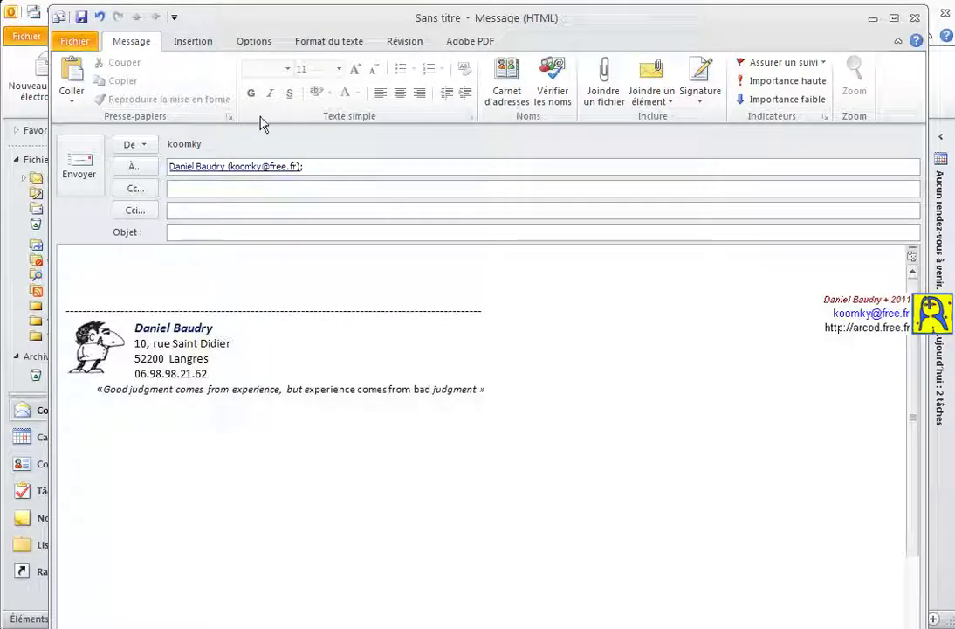
drag(274, 19, 283, 183)
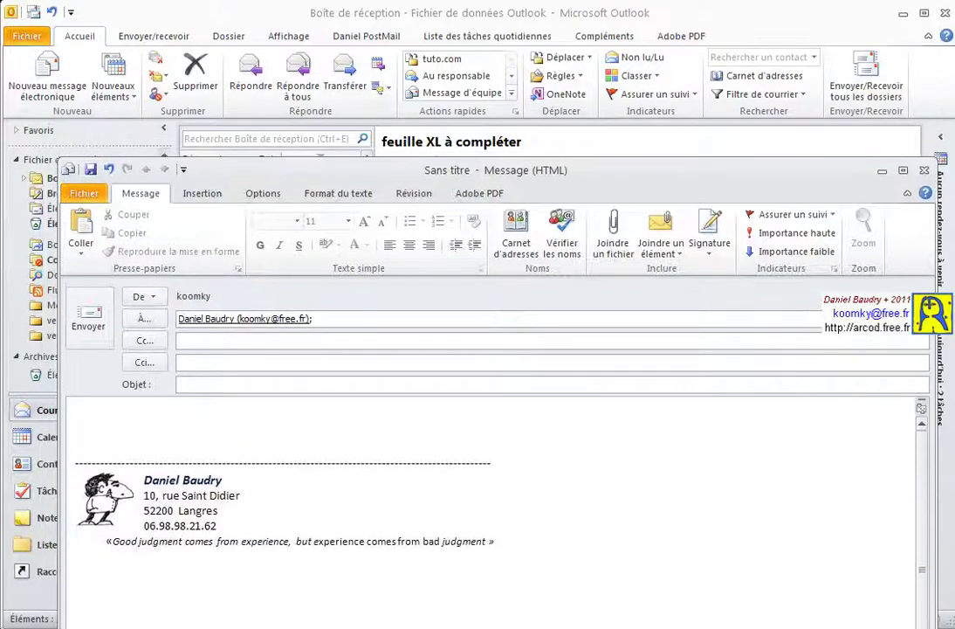
Step: Arrange the message window so the desktop's ventes02 workbook icon is visible beside it
click(862, 28)
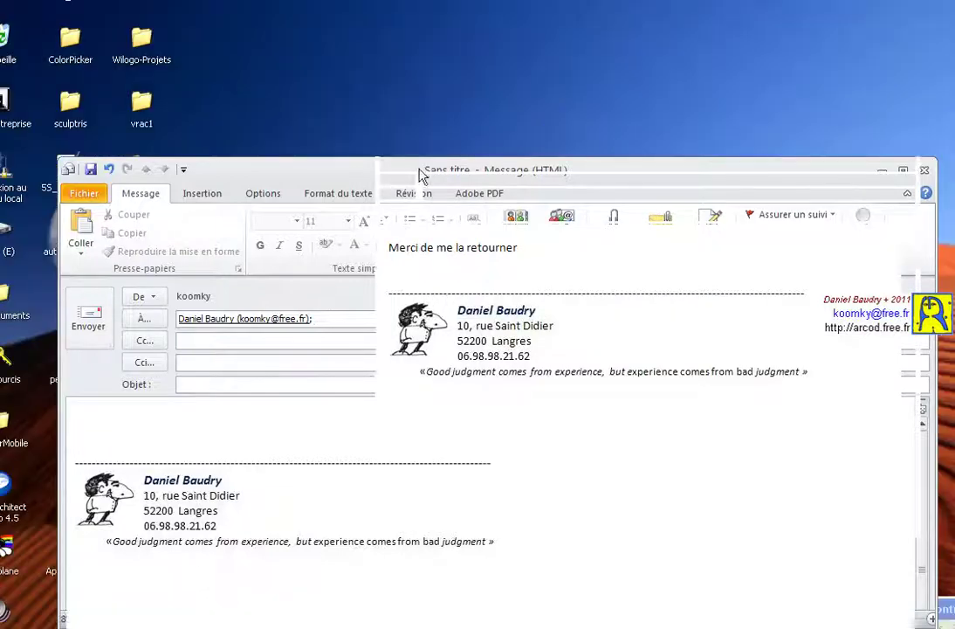
drag(228, 178, 349, 153)
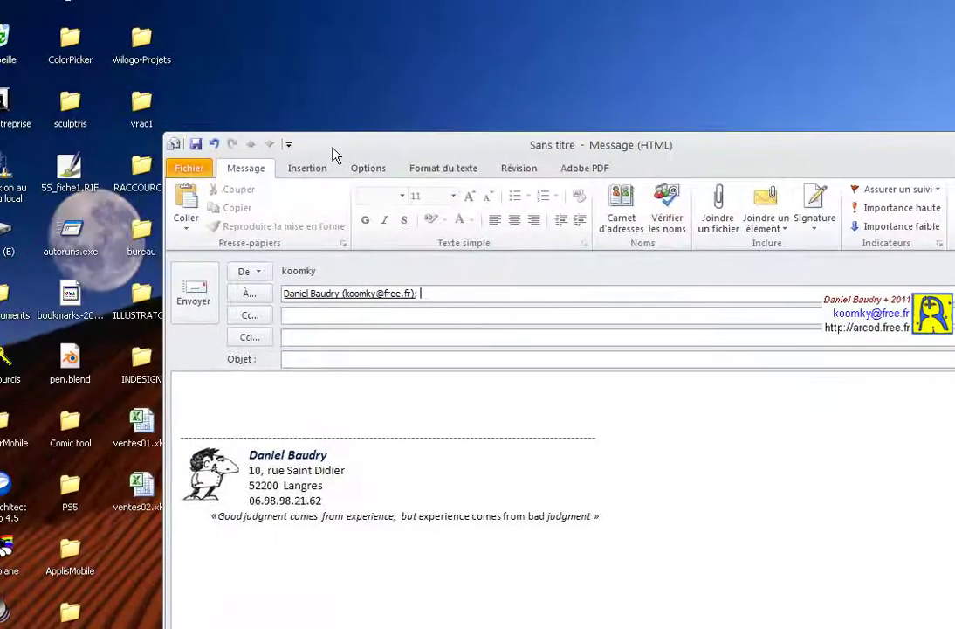
drag(144, 493, 318, 359)
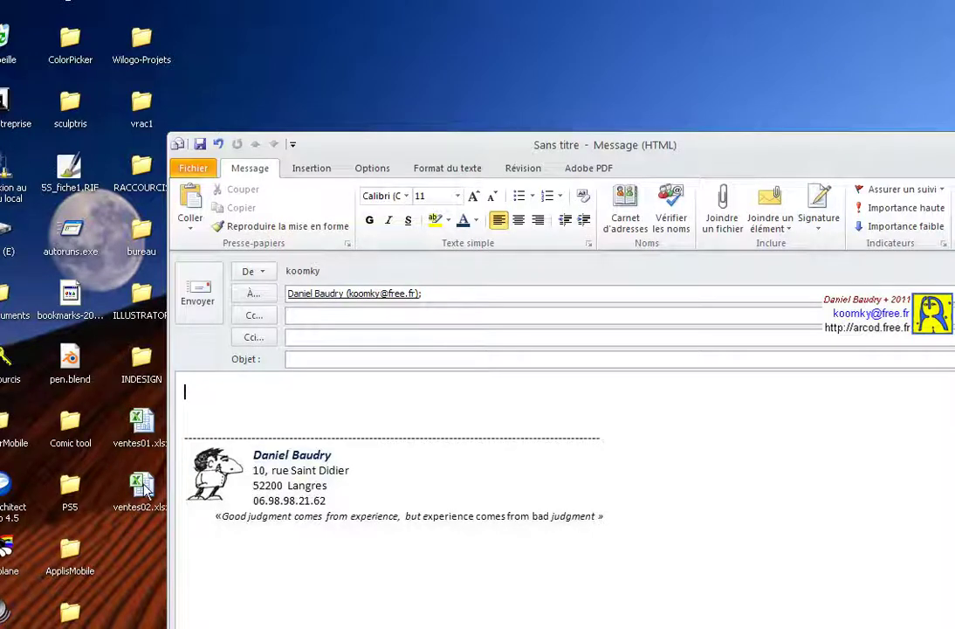
Step: Attach ventes02.xlsx to the message and send it with the subject 'XL complété'
drag(124, 516, 272, 417)
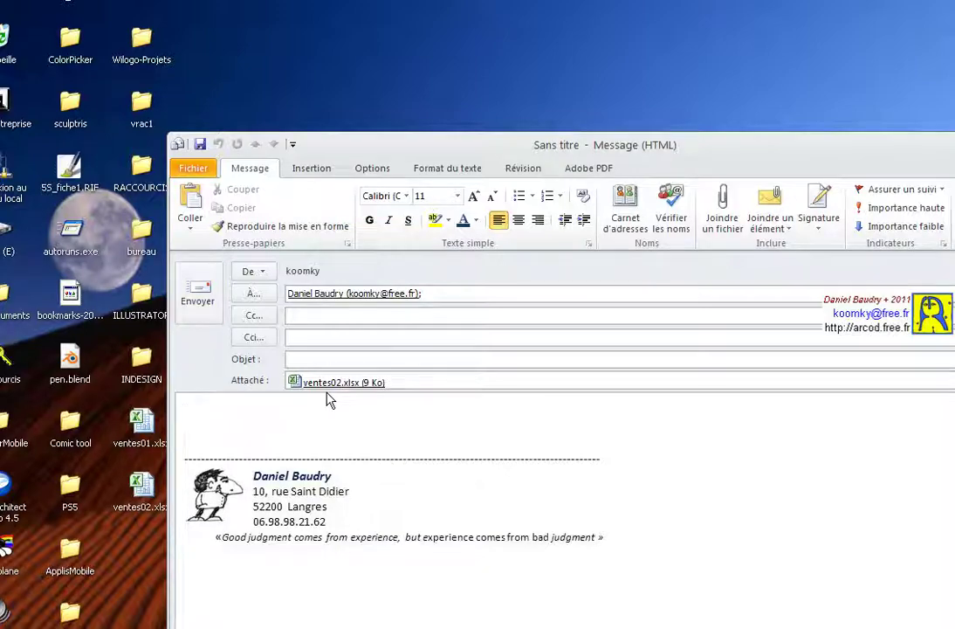
click(197, 301)
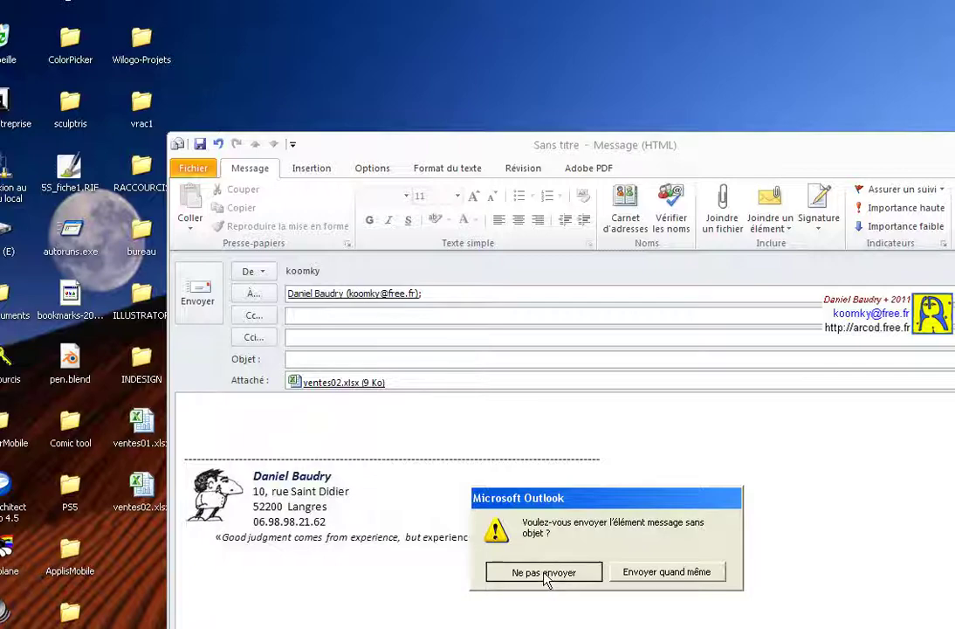
click(543, 572)
text(XL complété)
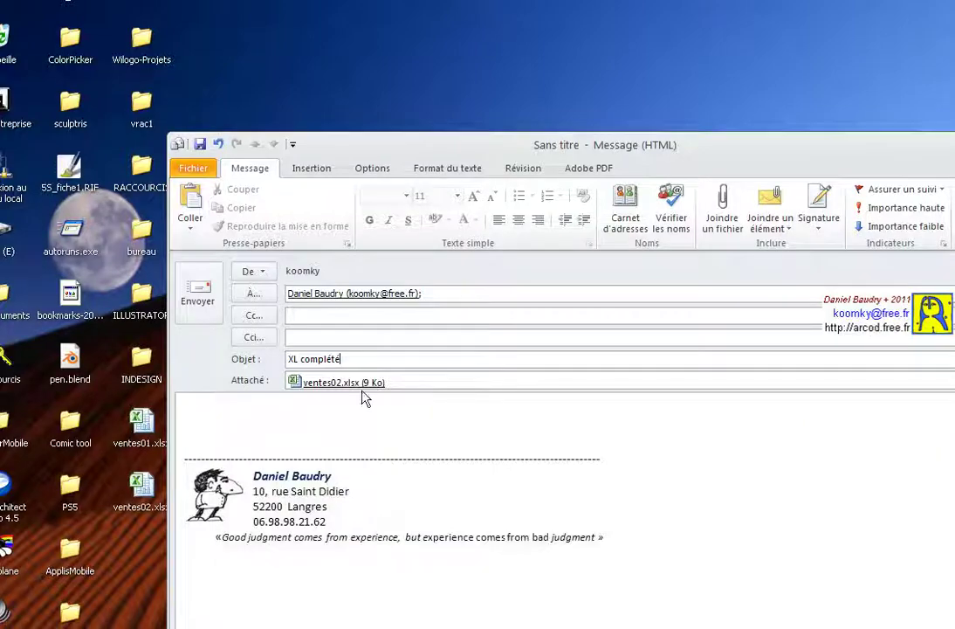
click(197, 294)
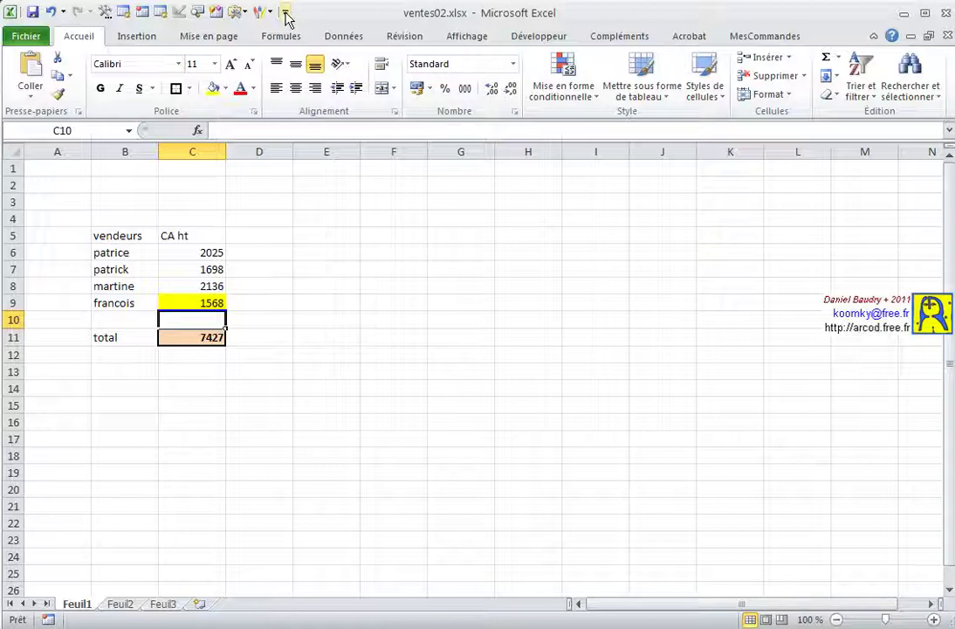
Step: Add Courrier électronique from Toutes les commandes to Excel's quick-access toolbar
click(284, 12)
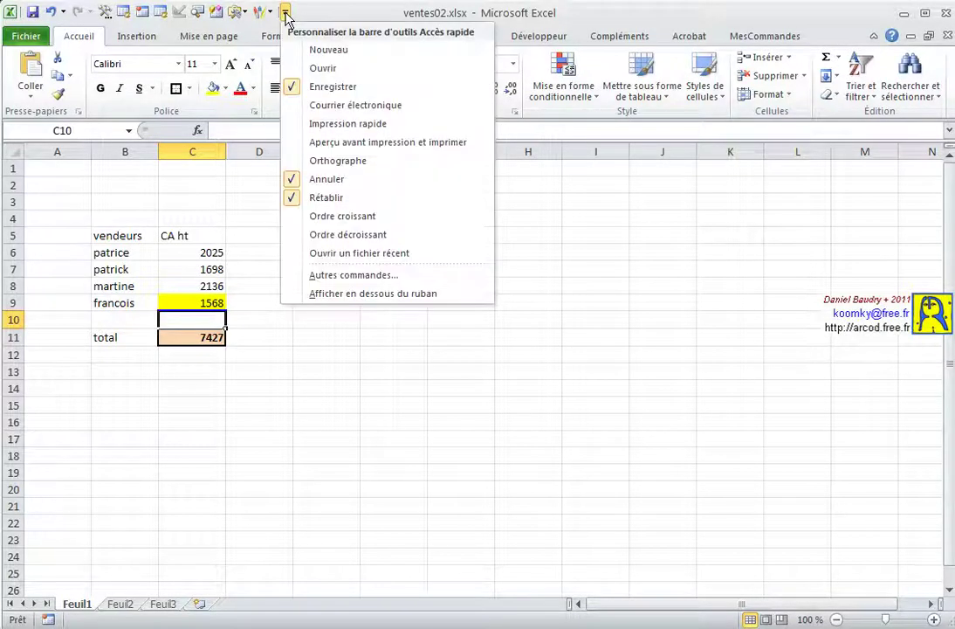
click(338, 277)
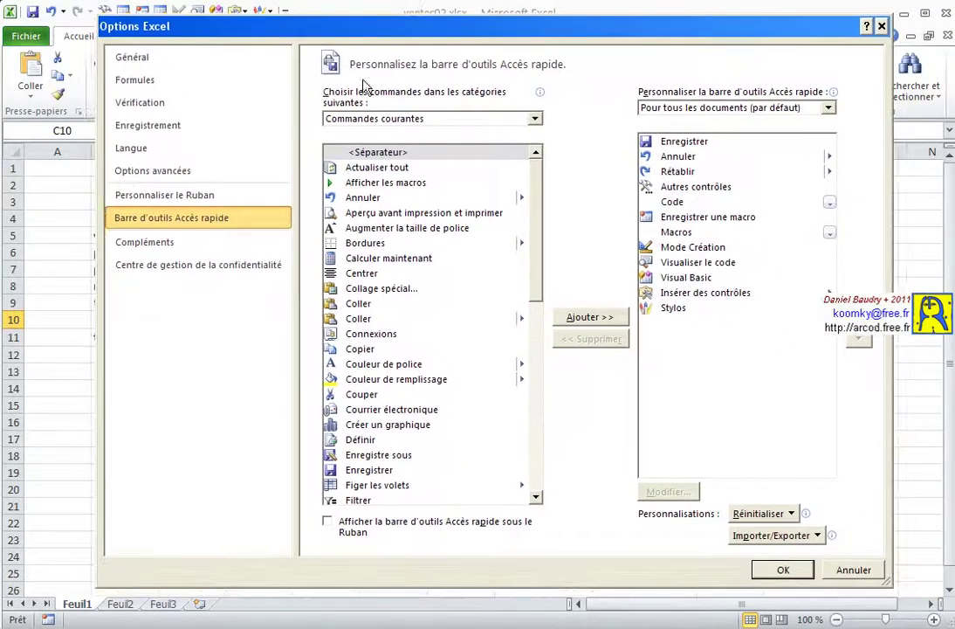
click(536, 120)
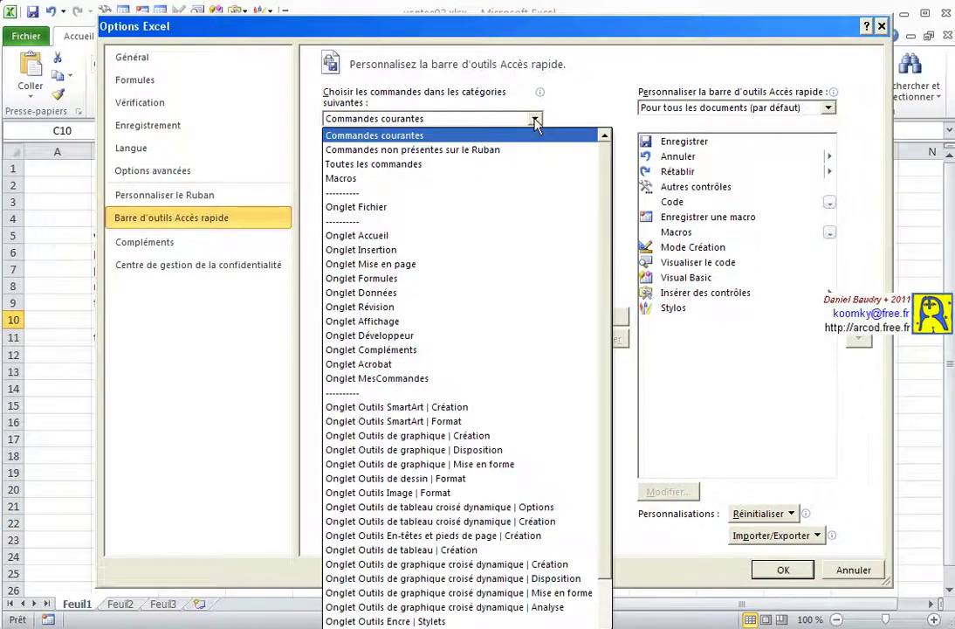
click(389, 166)
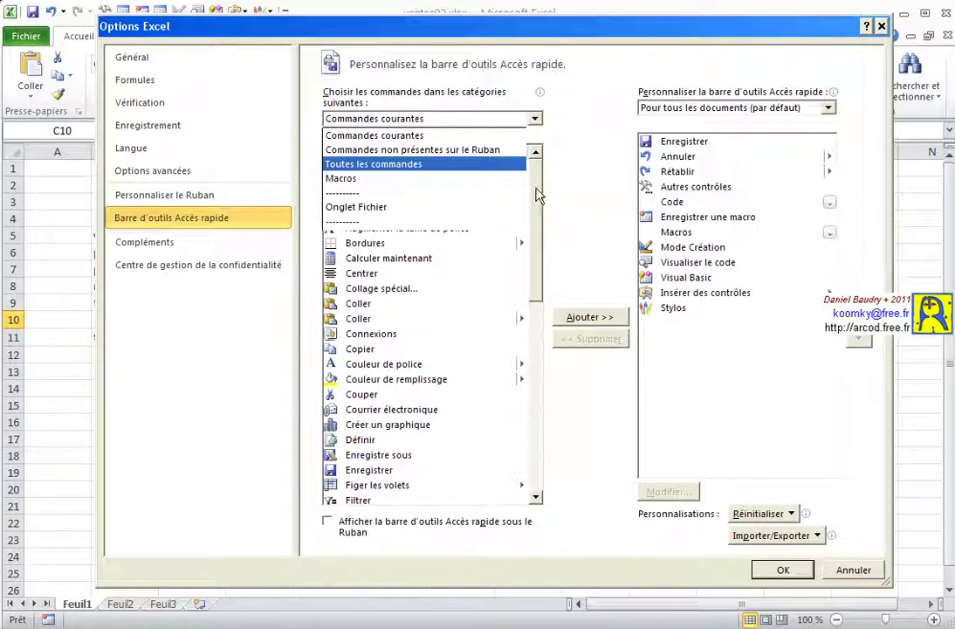
click(425, 122)
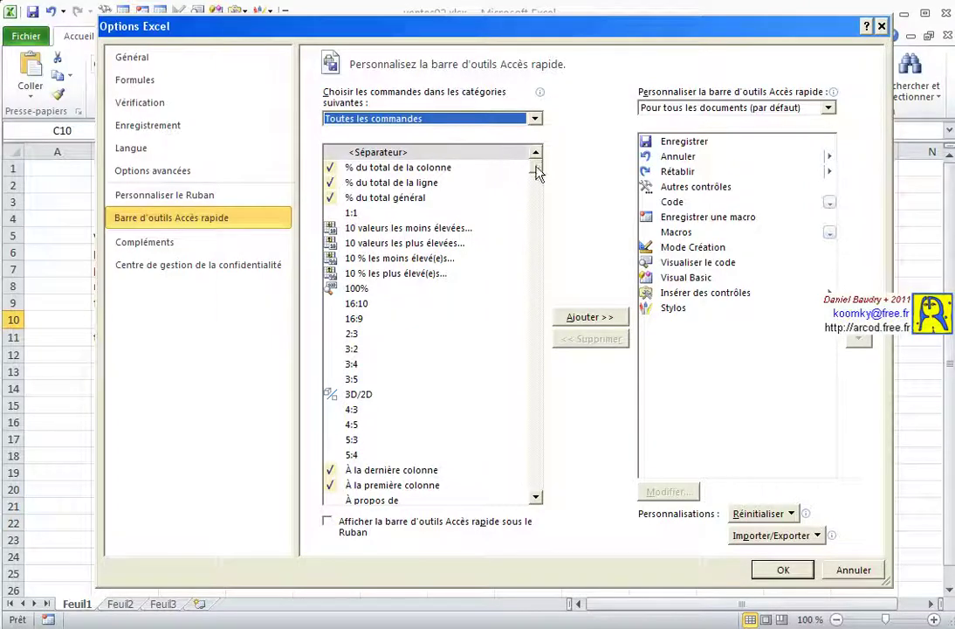
drag(537, 173, 537, 275)
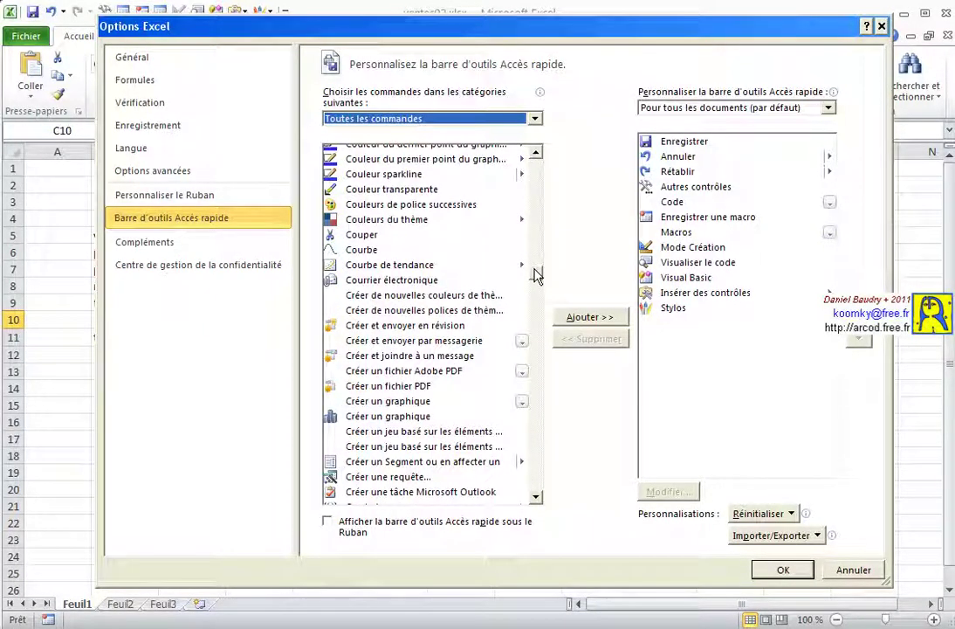
click(337, 281)
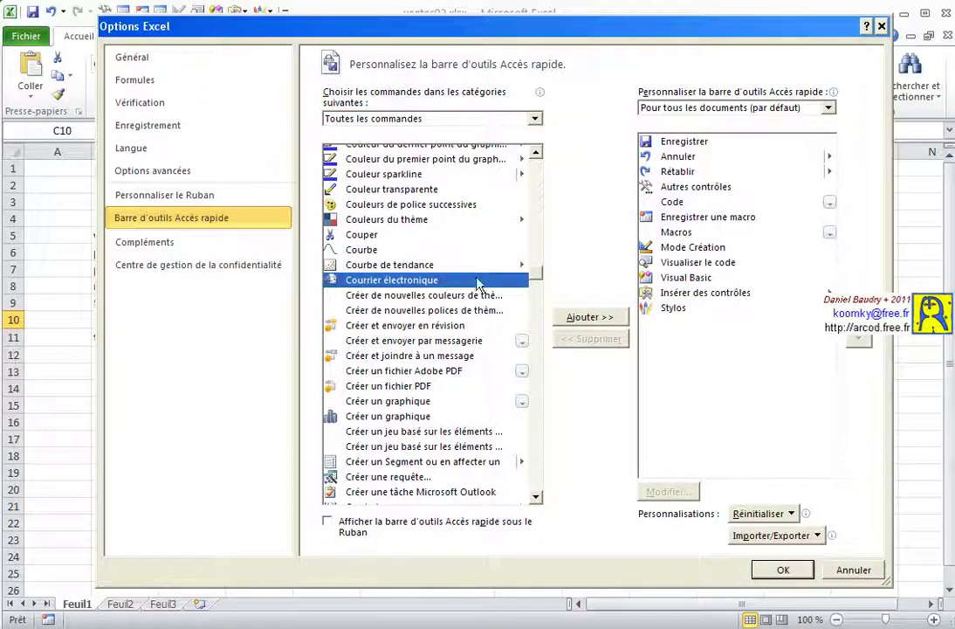
click(578, 320)
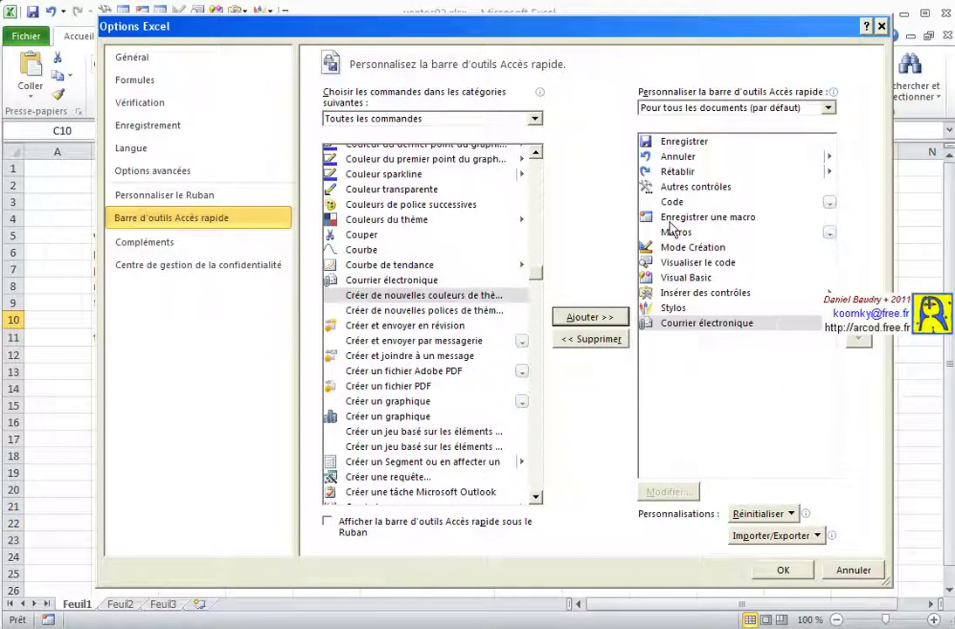
drag(265, 26, 261, 59)
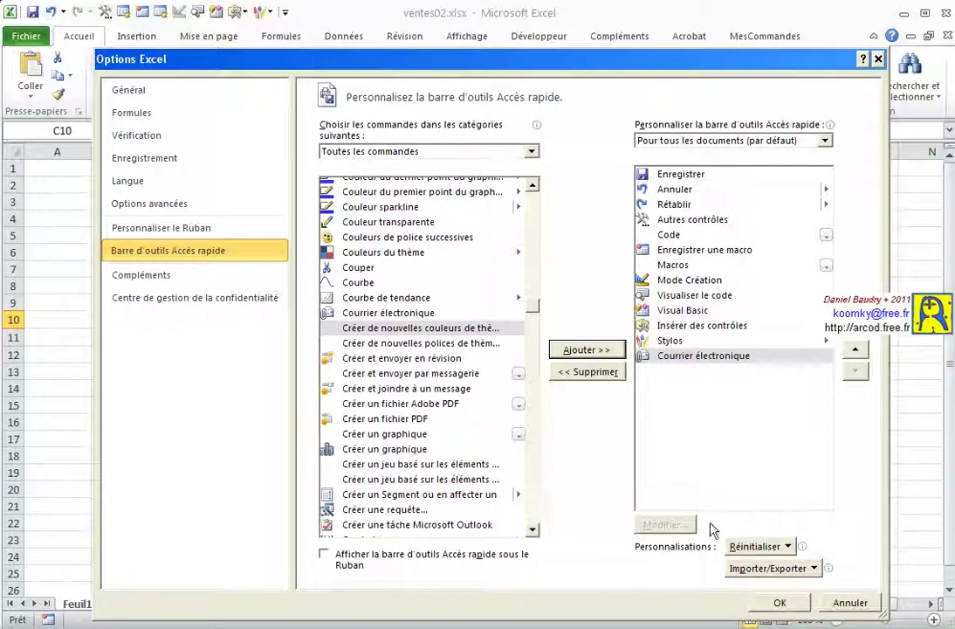
click(781, 603)
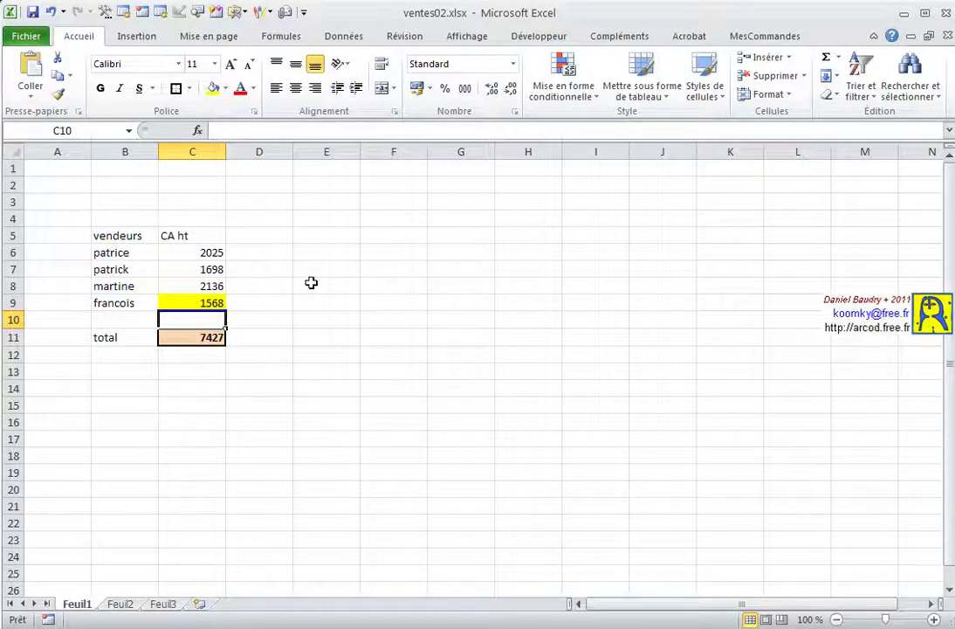
Step: Email ventes02.xlsx via the new toolbar button to the suggested contact with the body 'merci'
click(286, 14)
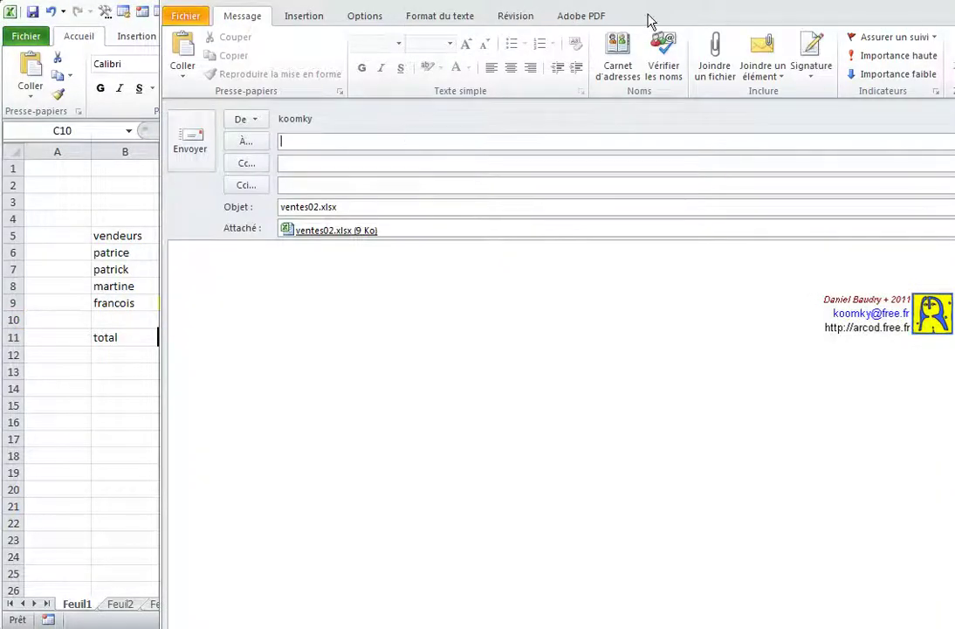
drag(651, 17, 548, 92)
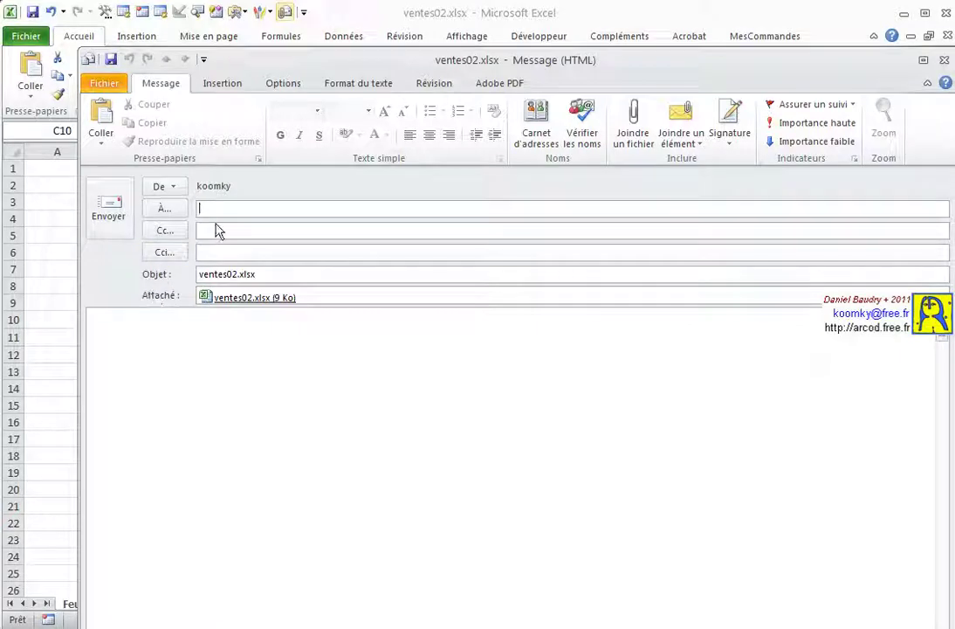
text(k)
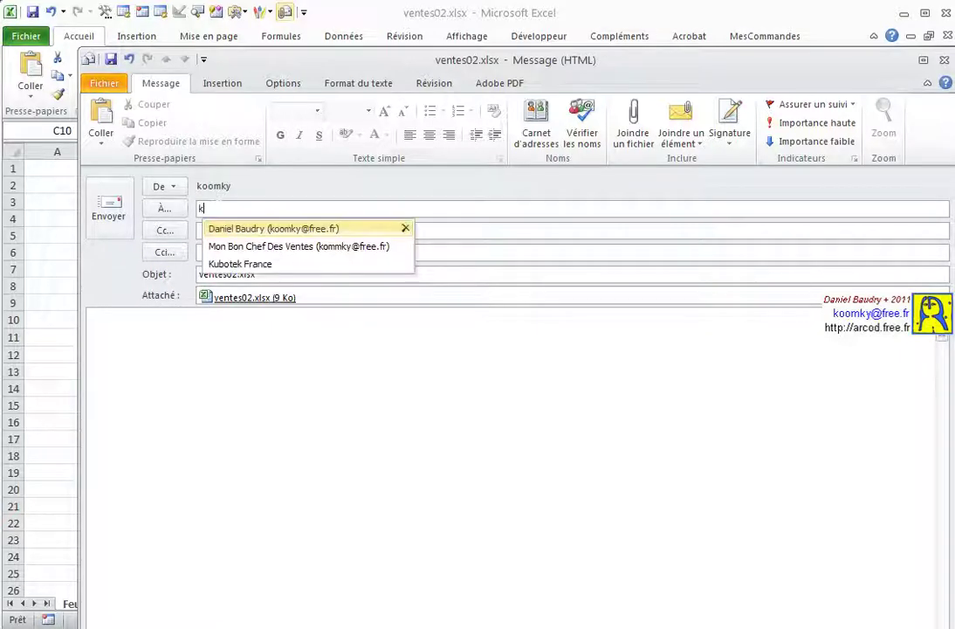
click(231, 231)
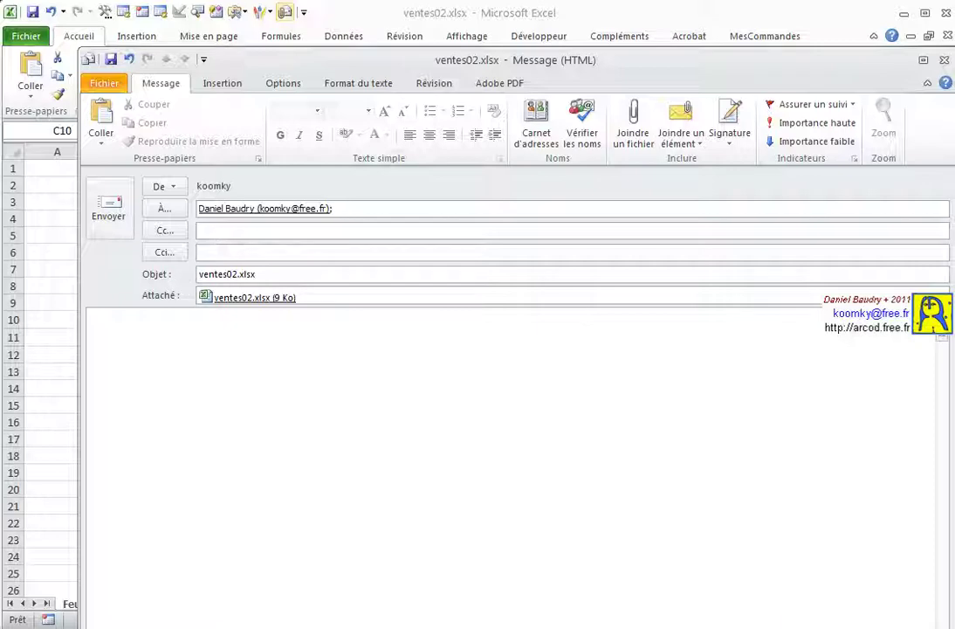
click(96, 328)
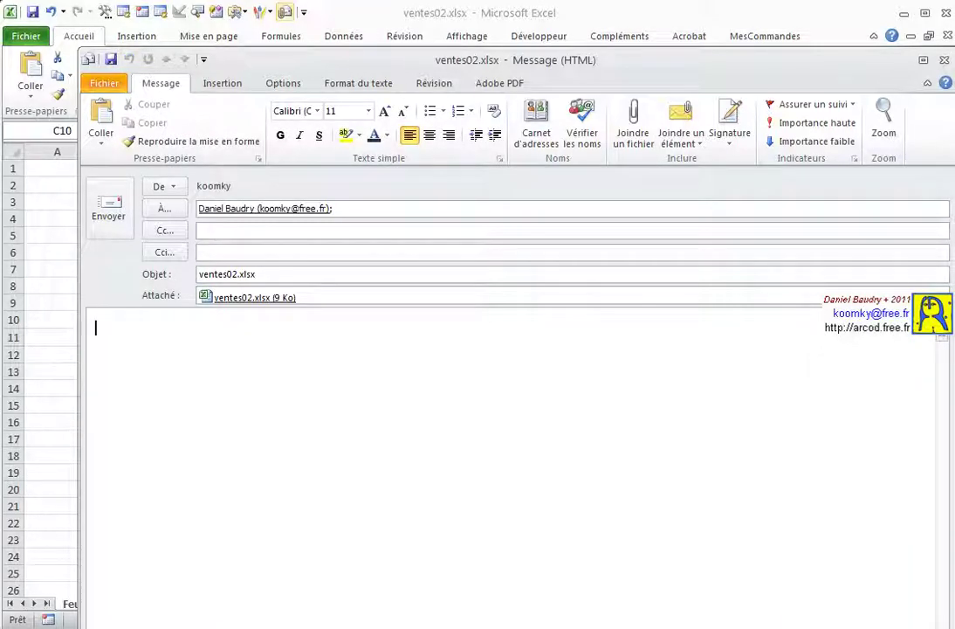
text(merci)
click(108, 210)
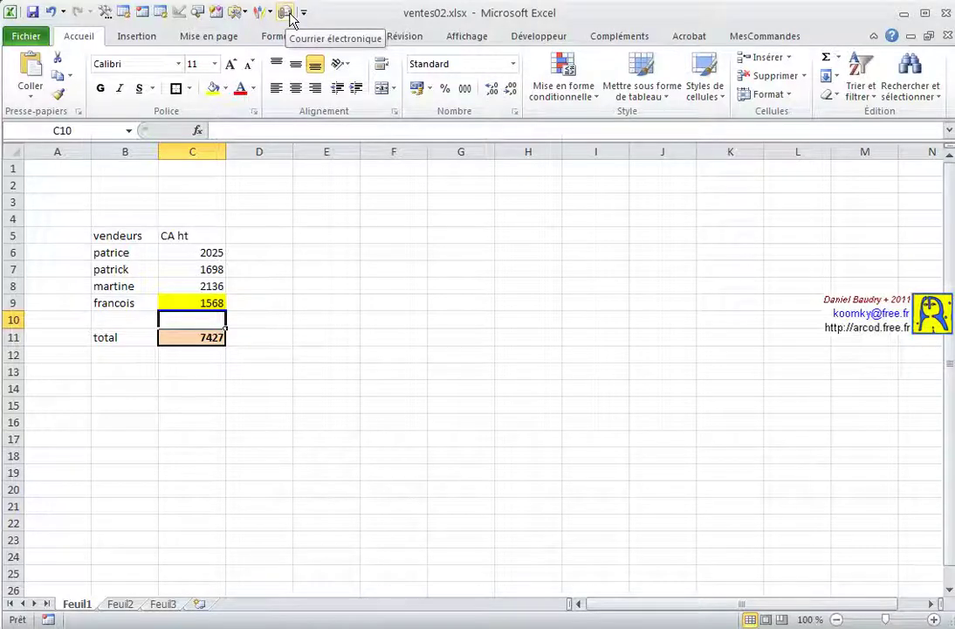
Step: Reopen XL_modele_1.xlsx from the recent workbooks and show its fin sheet
click(902, 16)
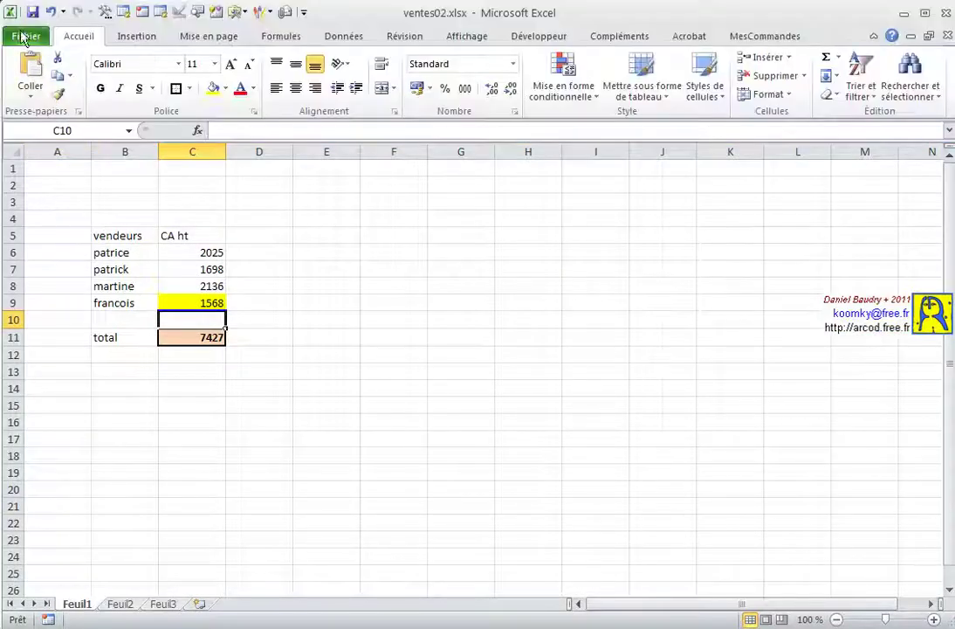
click(23, 36)
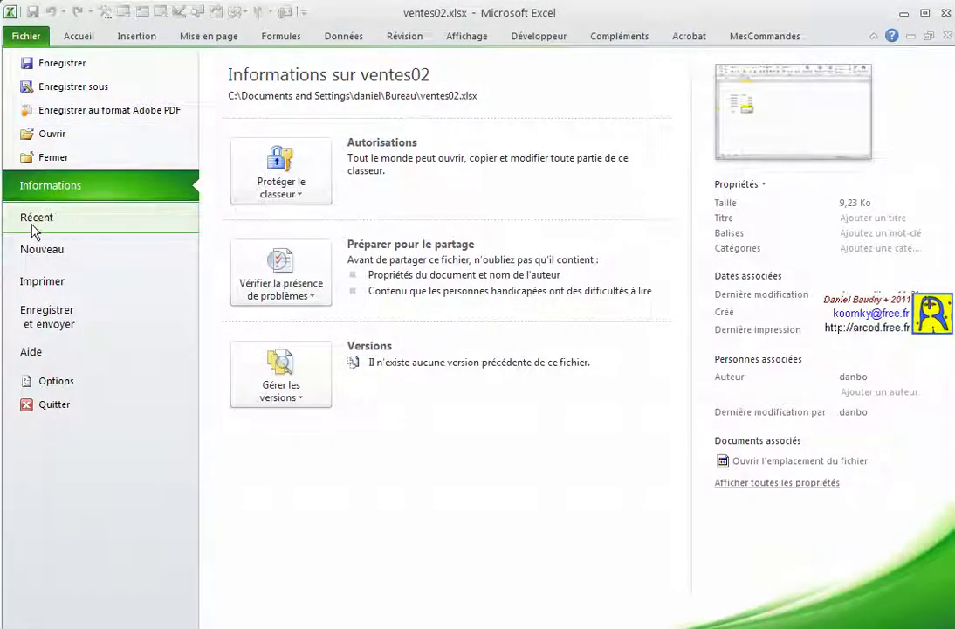
click(100, 230)
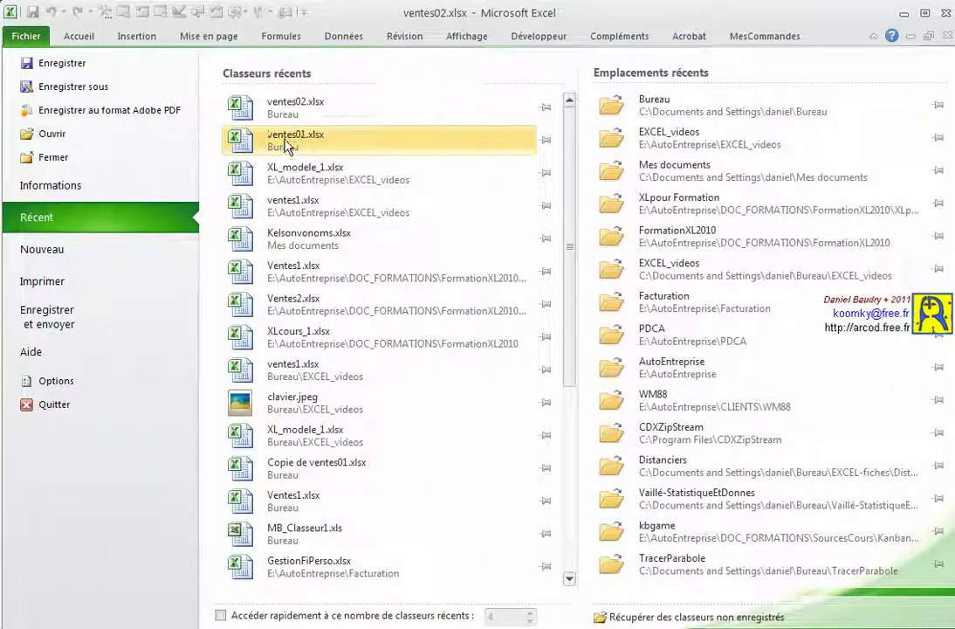
click(262, 173)
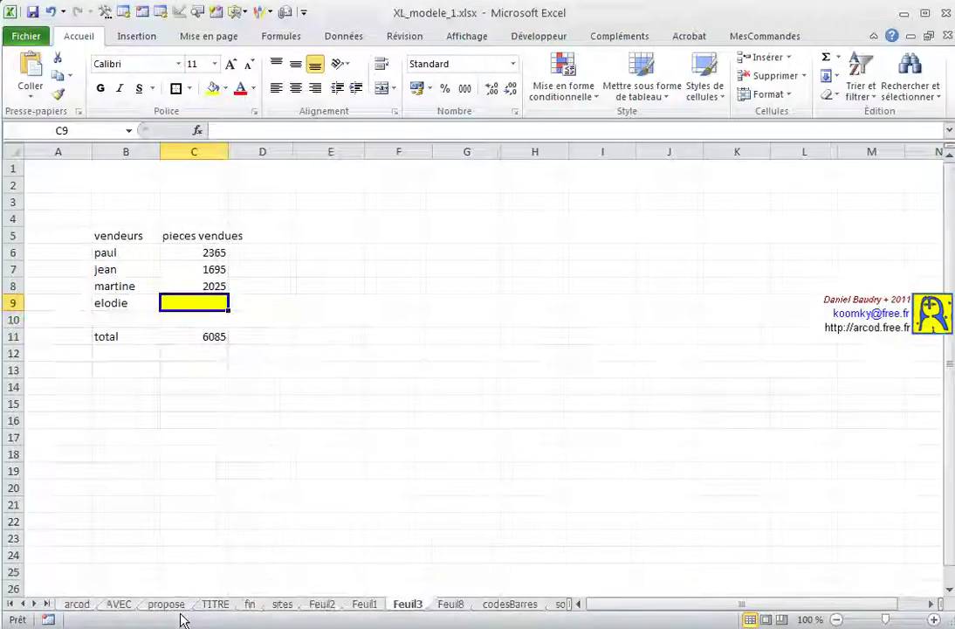
click(255, 607)
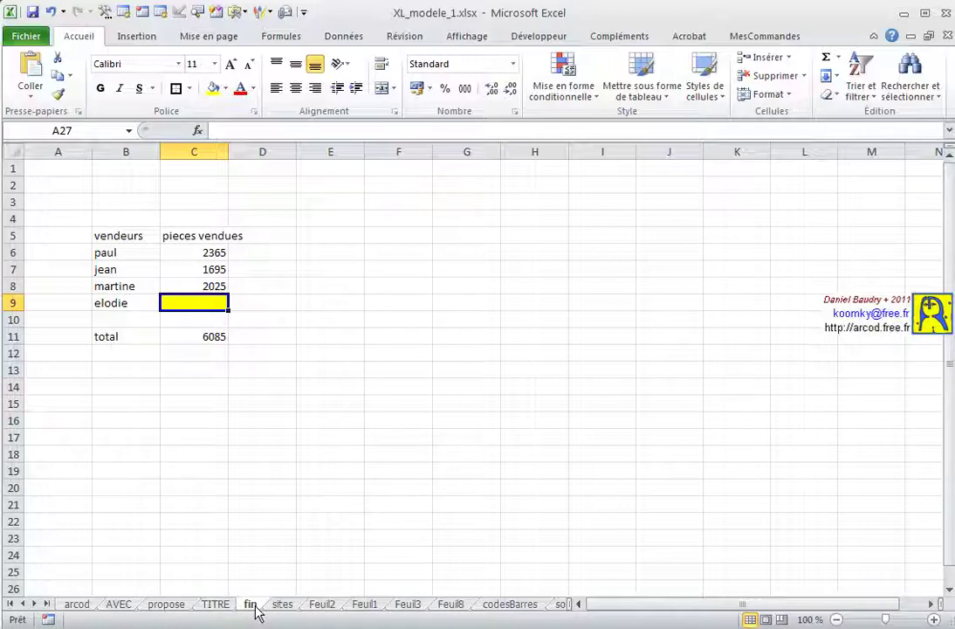